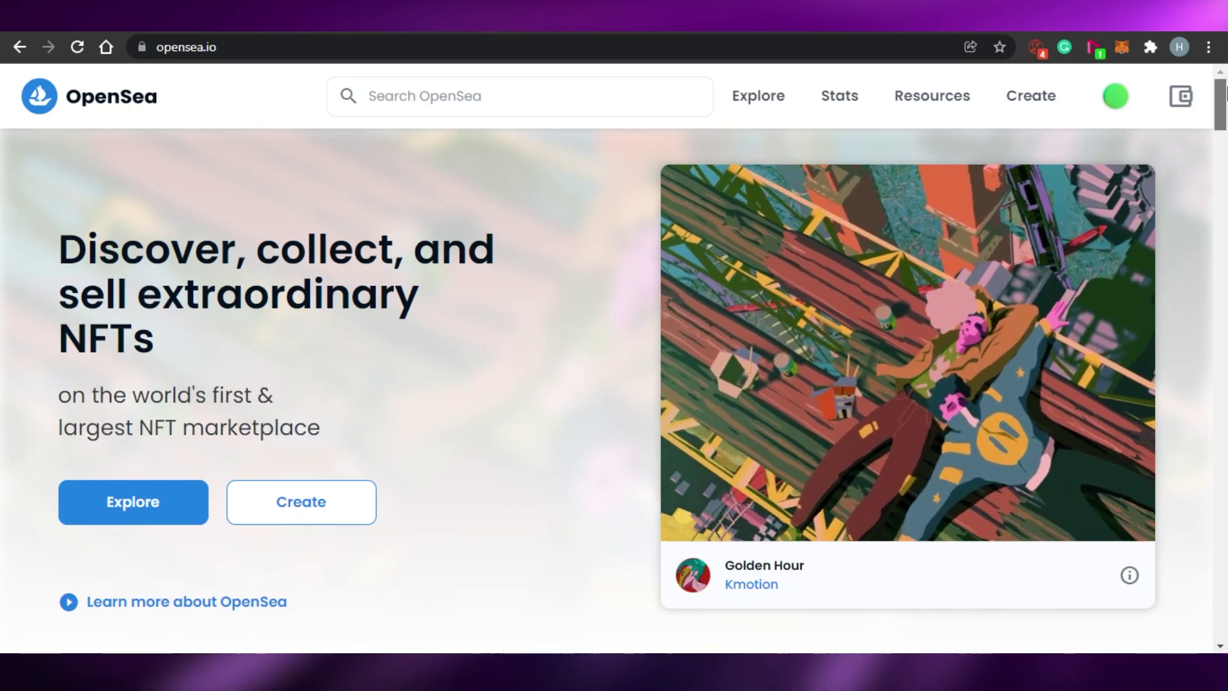
Step: Look through the OpenSea home page, including the notable drops, the introduction video and the browse-by-category section
scroll(1225, 104, "down", 10)
scroll(1225, 96, "up", 10)
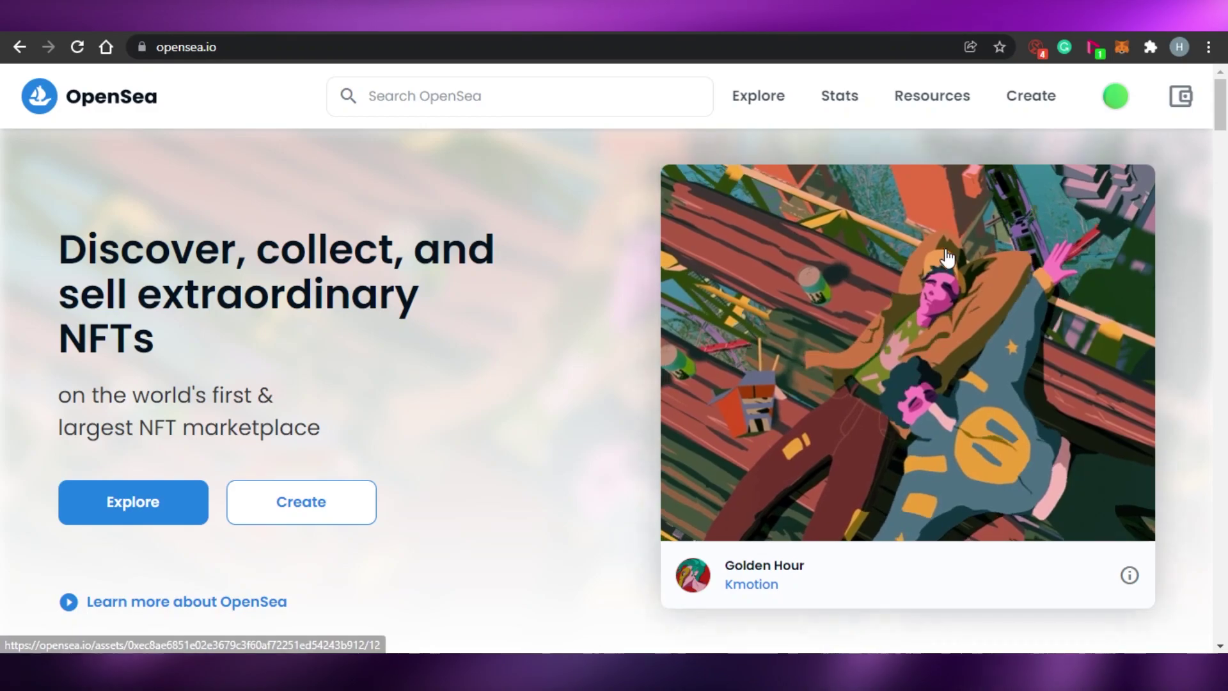
left_click(1222, 211)
left_click_drag(1223, 211, 1225, 149)
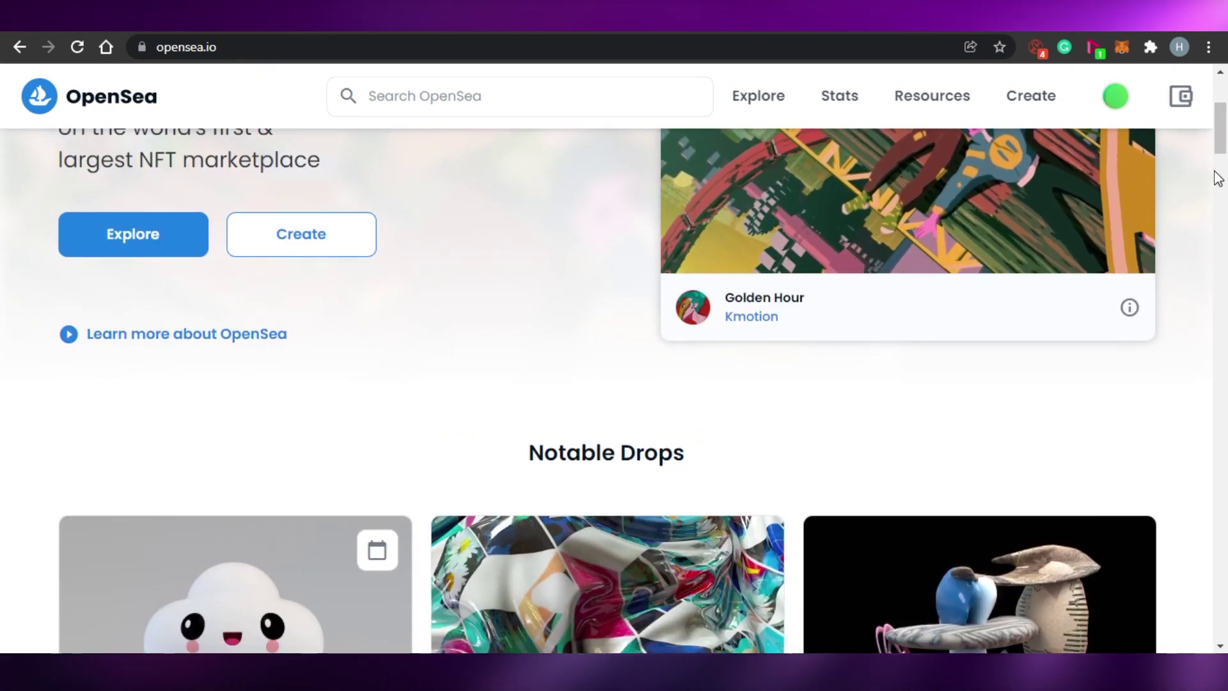
left_click_drag(1222, 145, 1224, 439)
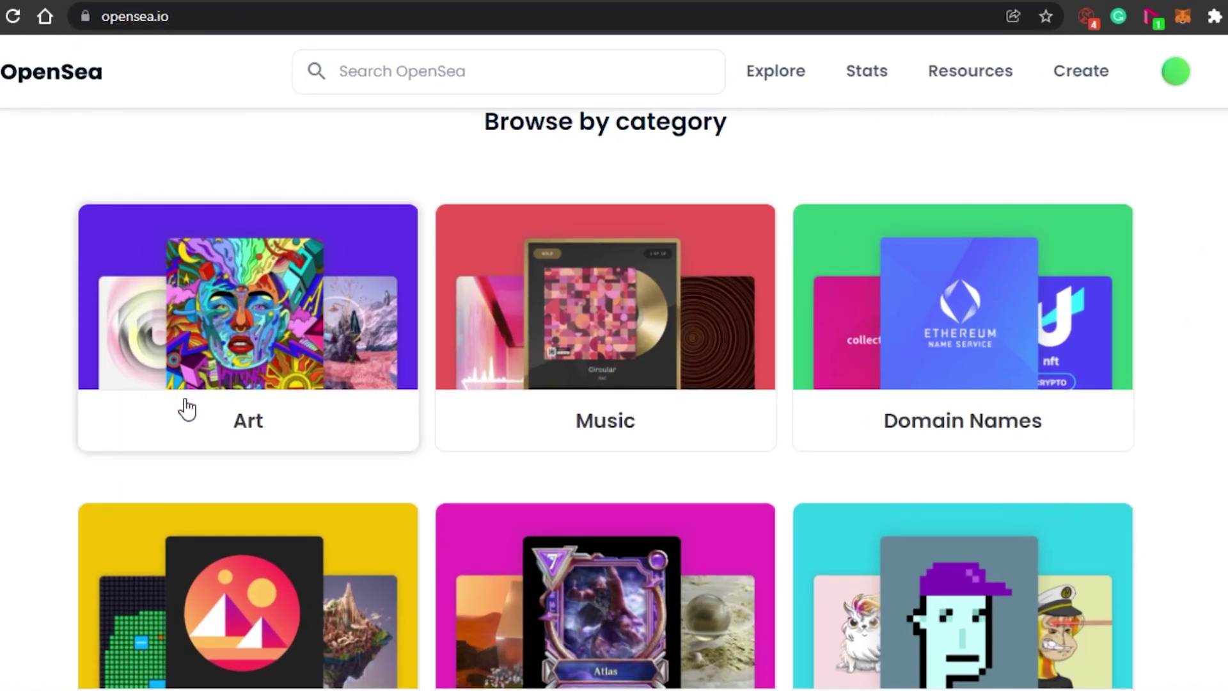
scroll(614, 397, "up", 5)
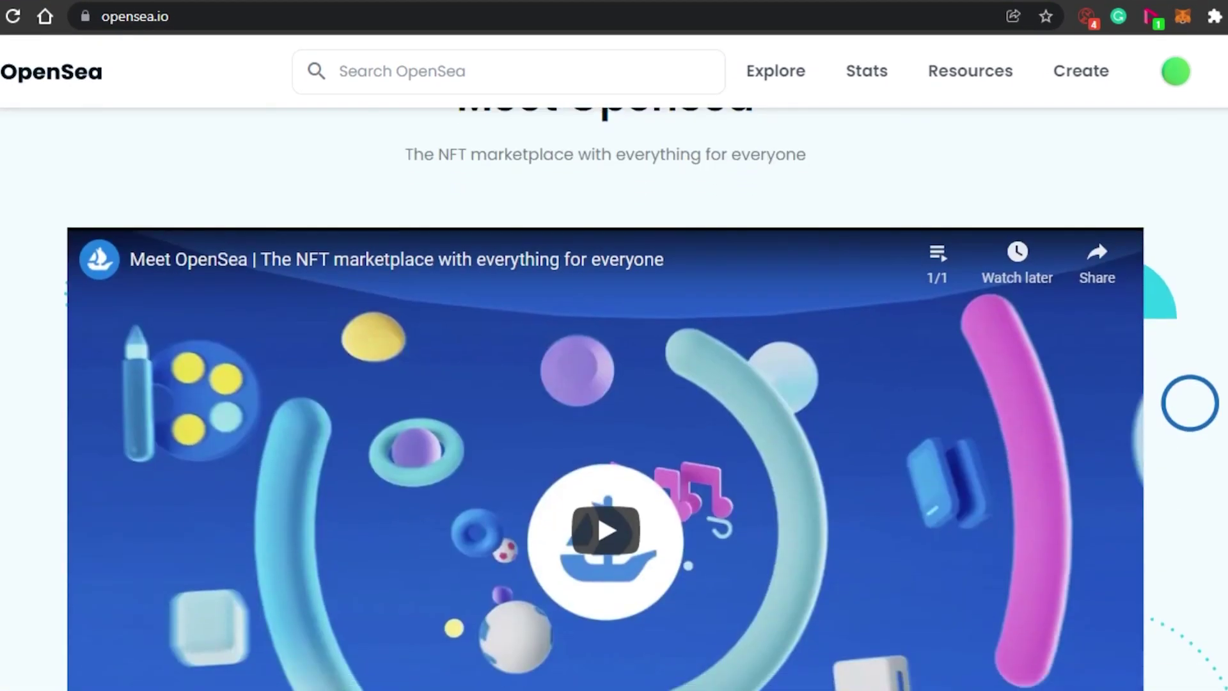
scroll(614, 397, "down", 6)
scroll(614, 397, "up", 3)
scroll(614, 396, "down", 3)
scroll(606, 397, "down", 8)
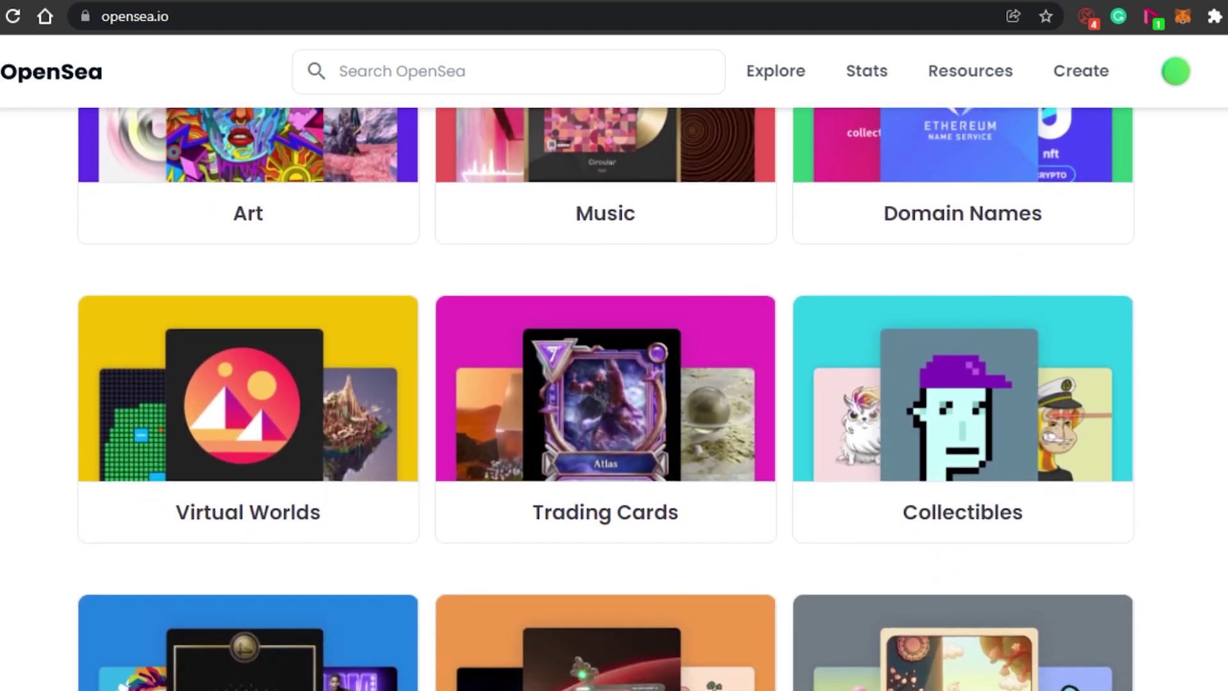
scroll(646, 393, "up", 14)
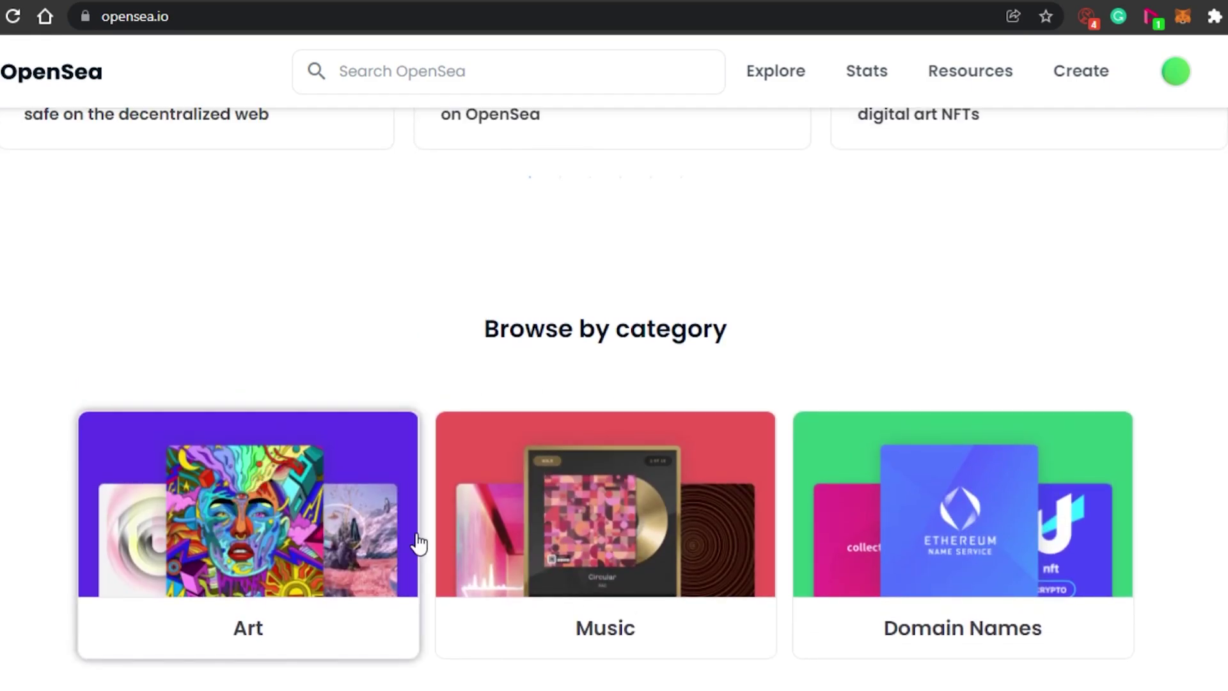
Step: Examine the site's Explore categories and its Stats, Resources and Create navigation entries, reloading the home page in between
left_click(777, 72)
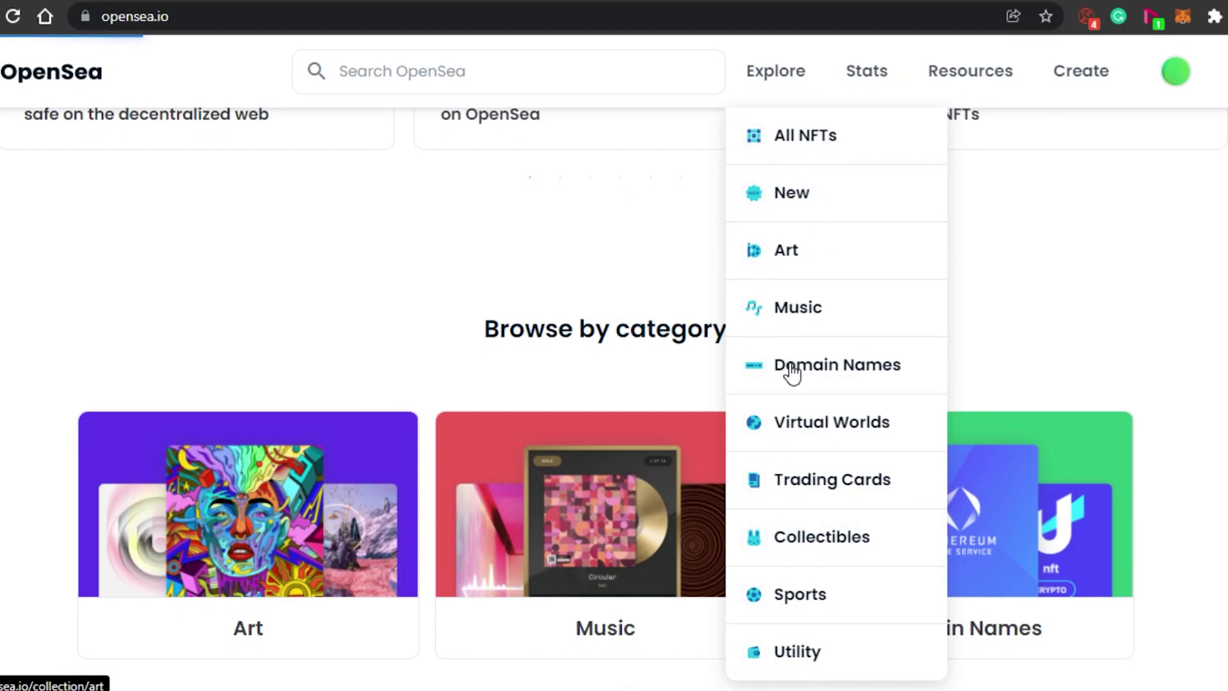
left_click(14, 18)
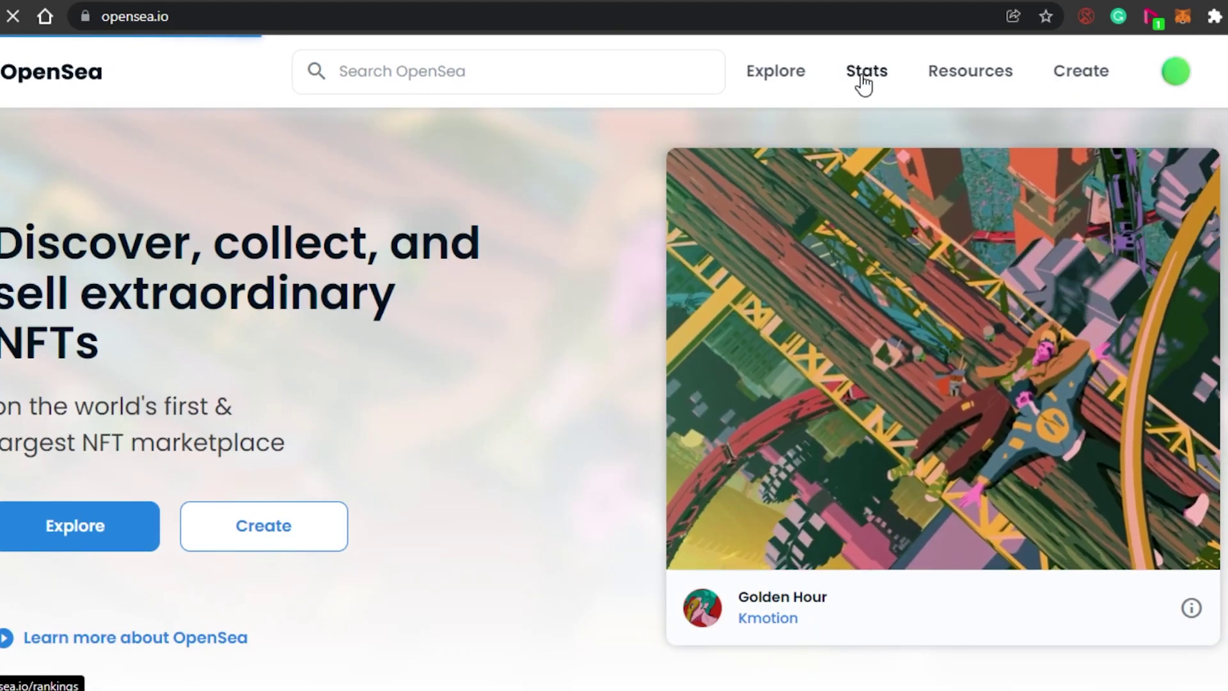
left_click(863, 83)
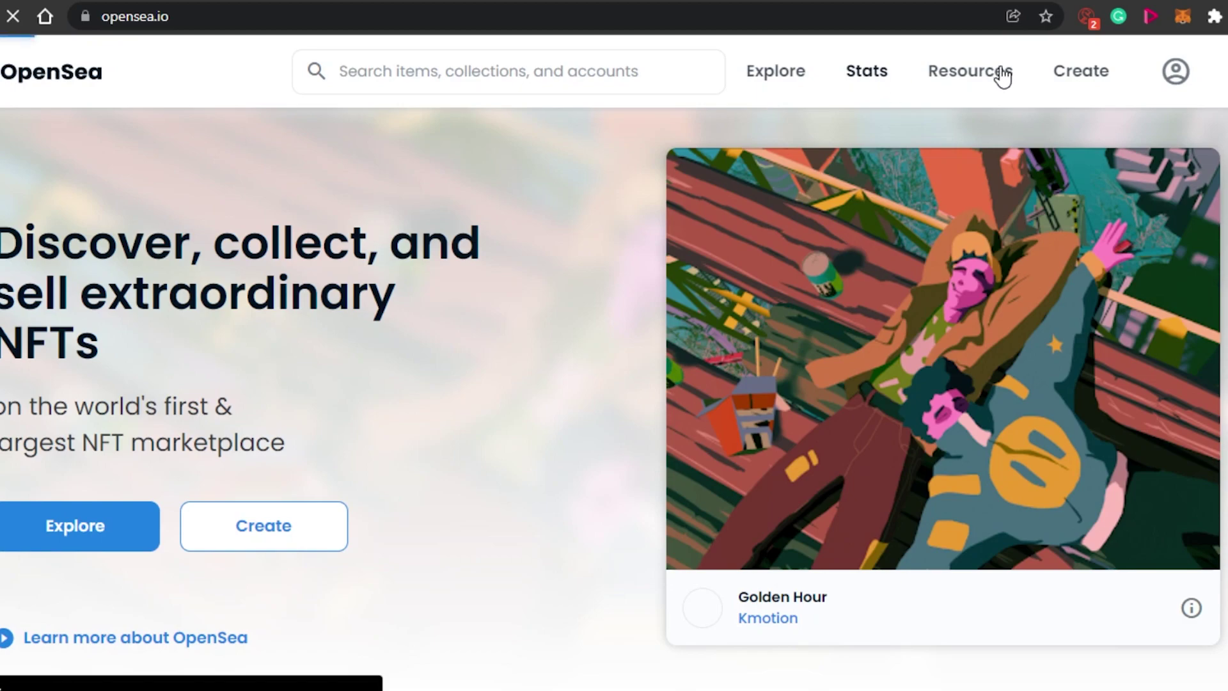
mouse_move(981, 80)
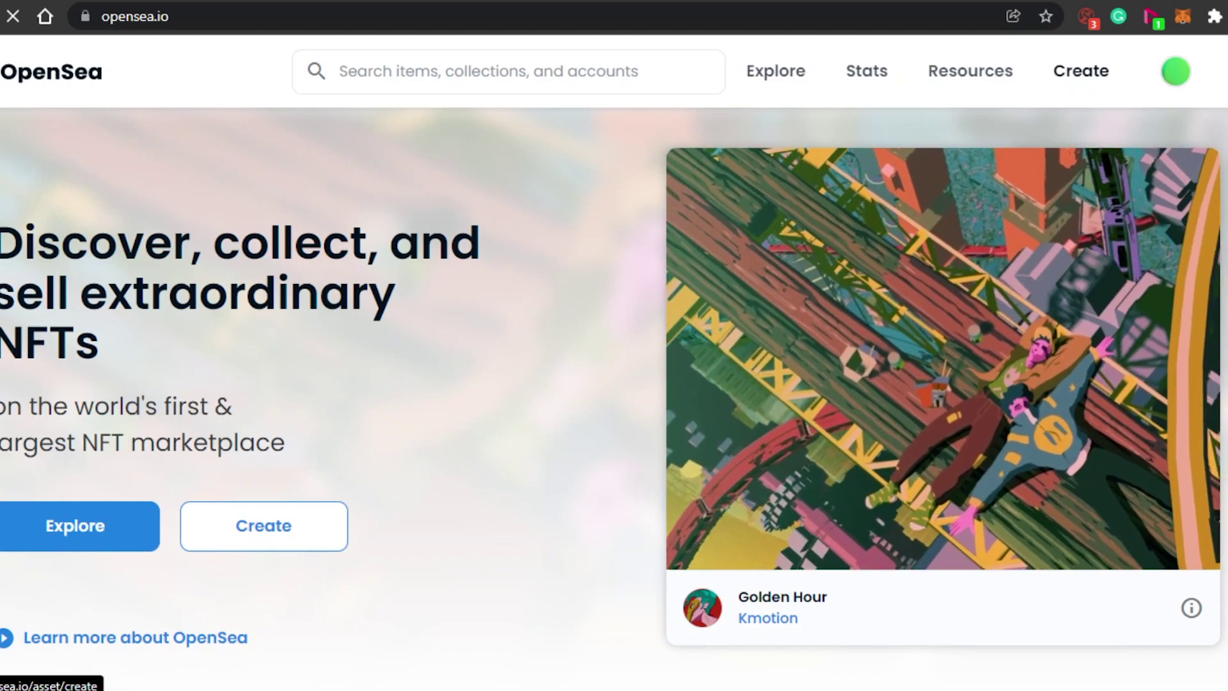
scroll(1083, 99, "down", 9)
scroll(1083, 99, "up", 9)
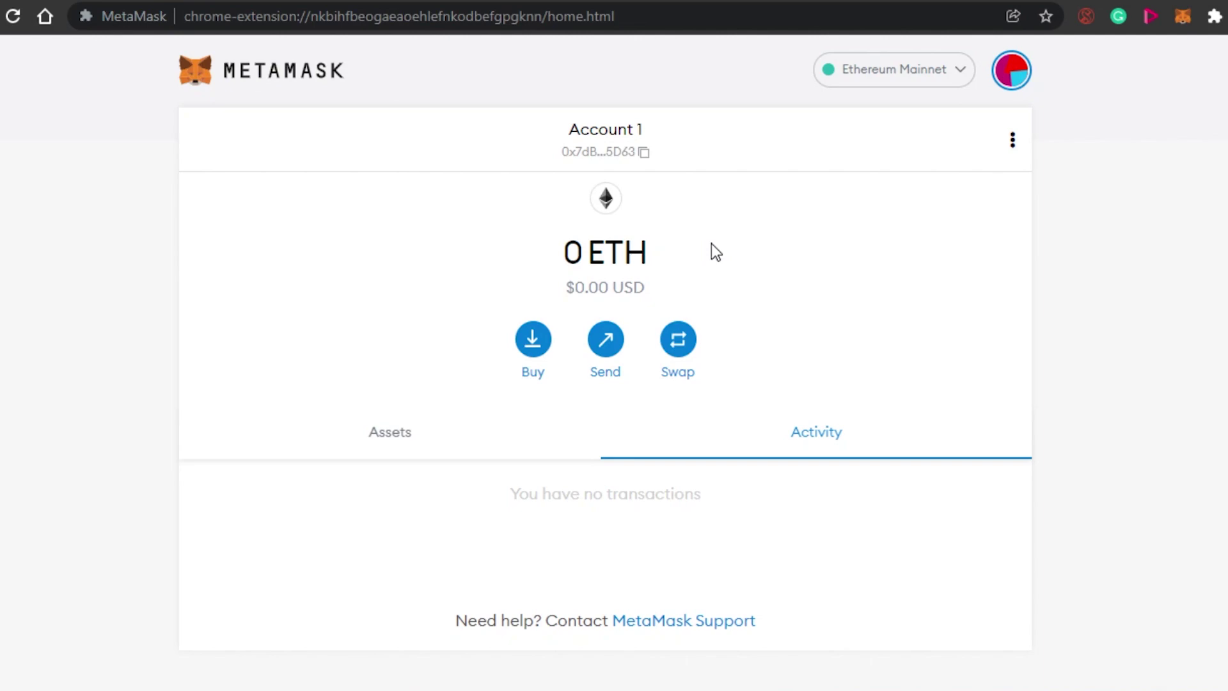
Step: View the MetaMask account page and the OpenSea home page in alternation
key("ctrl+Tab")
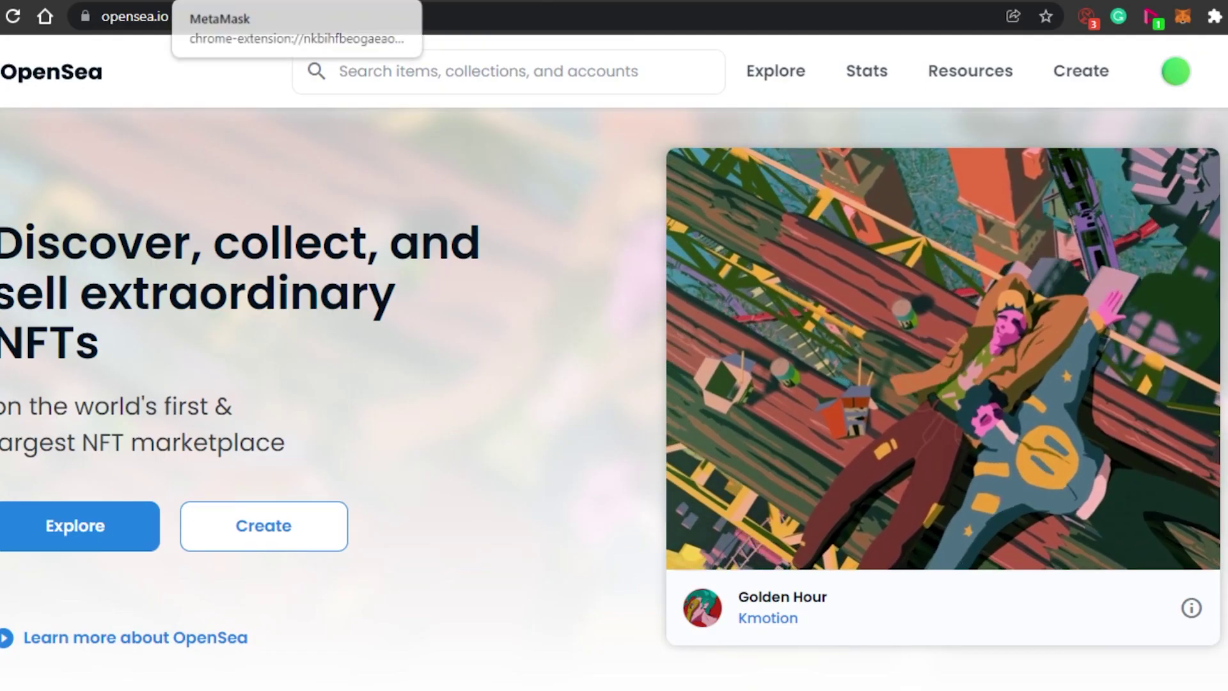
key("ctrl+Tab")
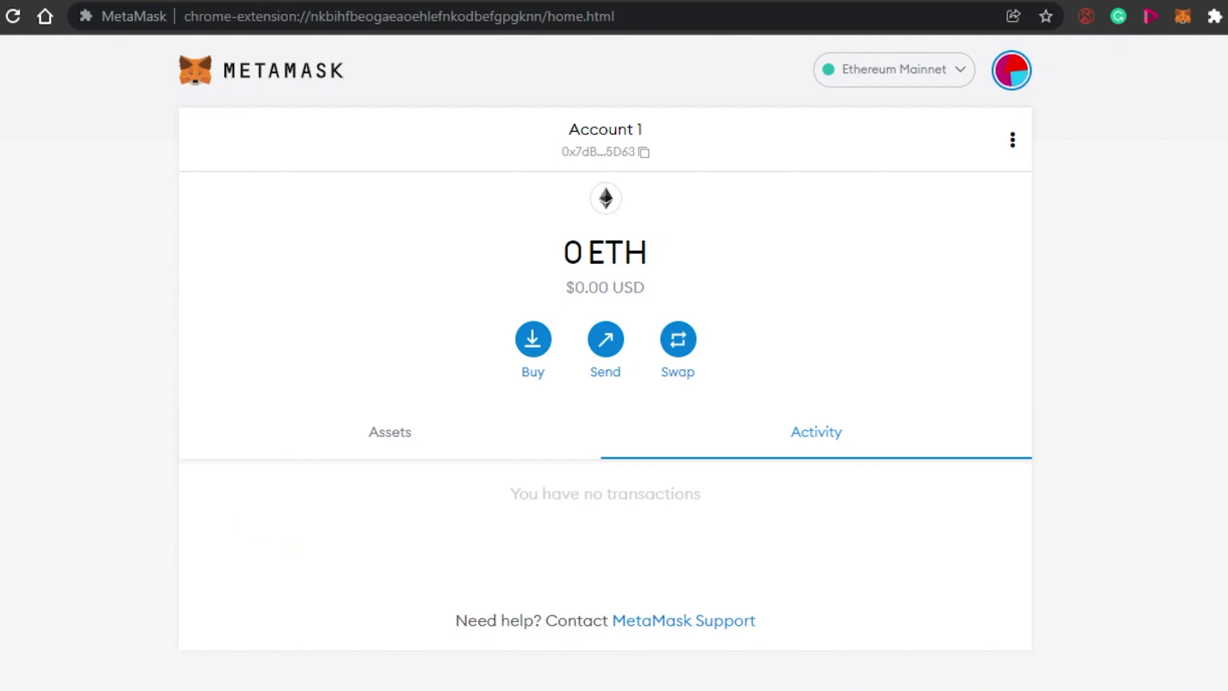
key("ctrl+Tab")
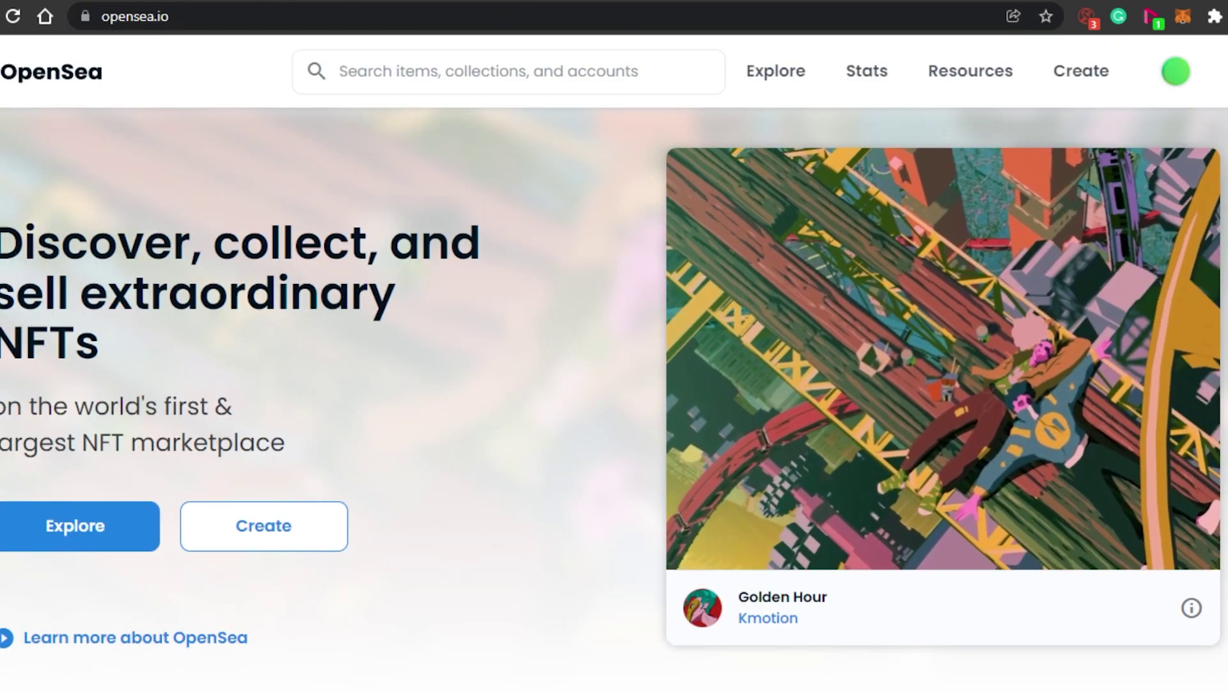
key("ctrl+Tab")
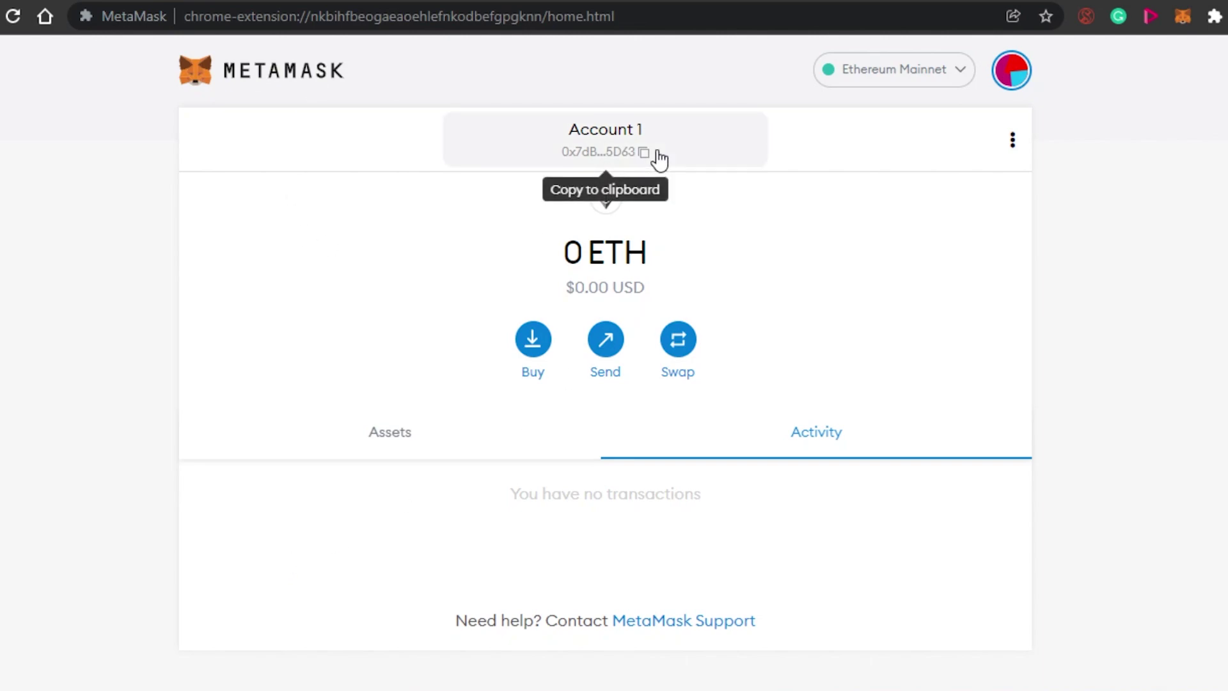
Step: Search Google for "meta mask" in a new browser page and open the official metamask.io site
key("ctrl+t")
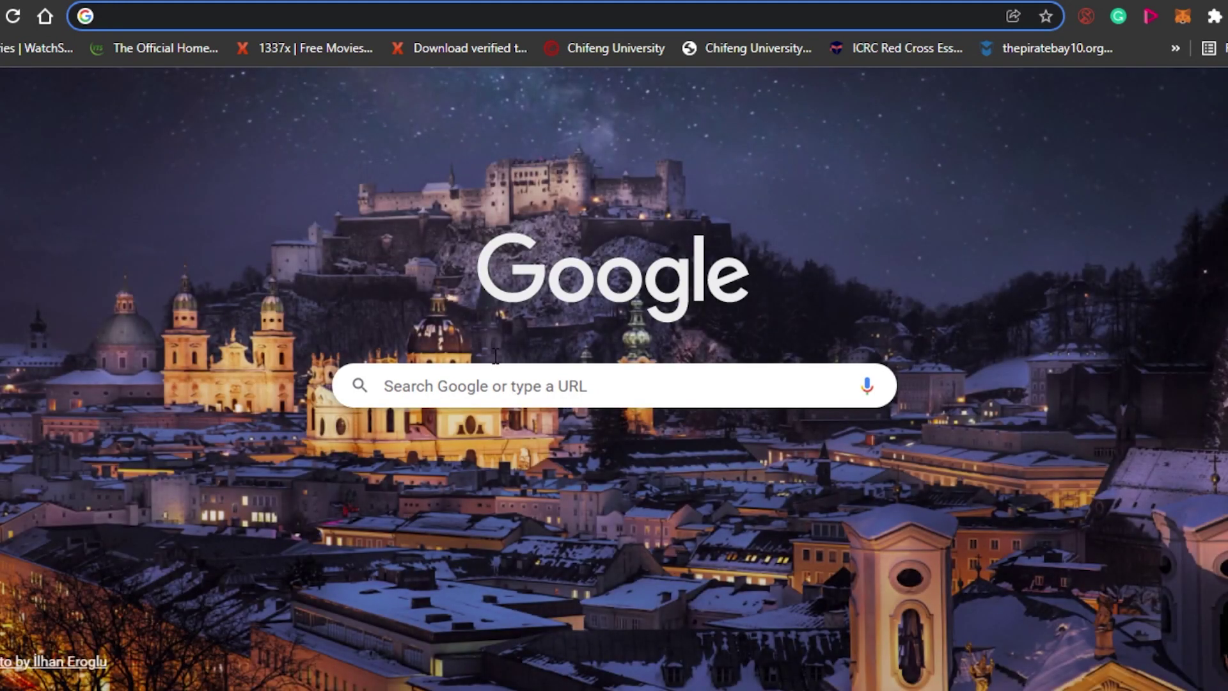
left_click(489, 373)
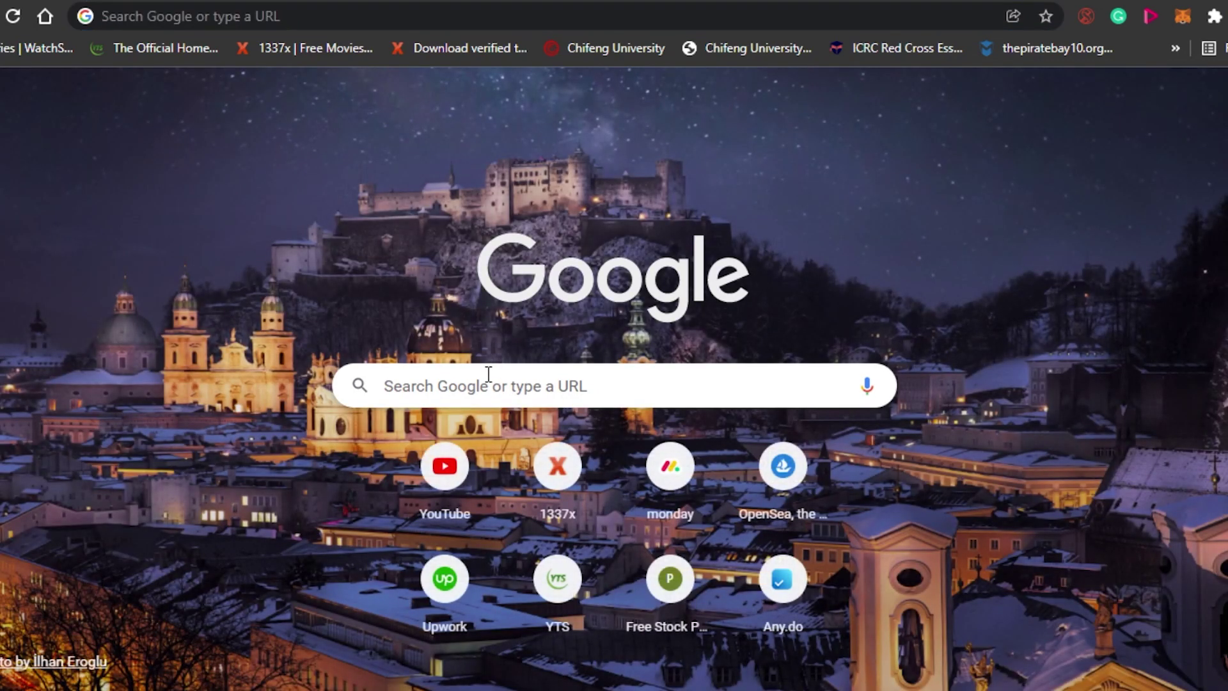
type("meta")
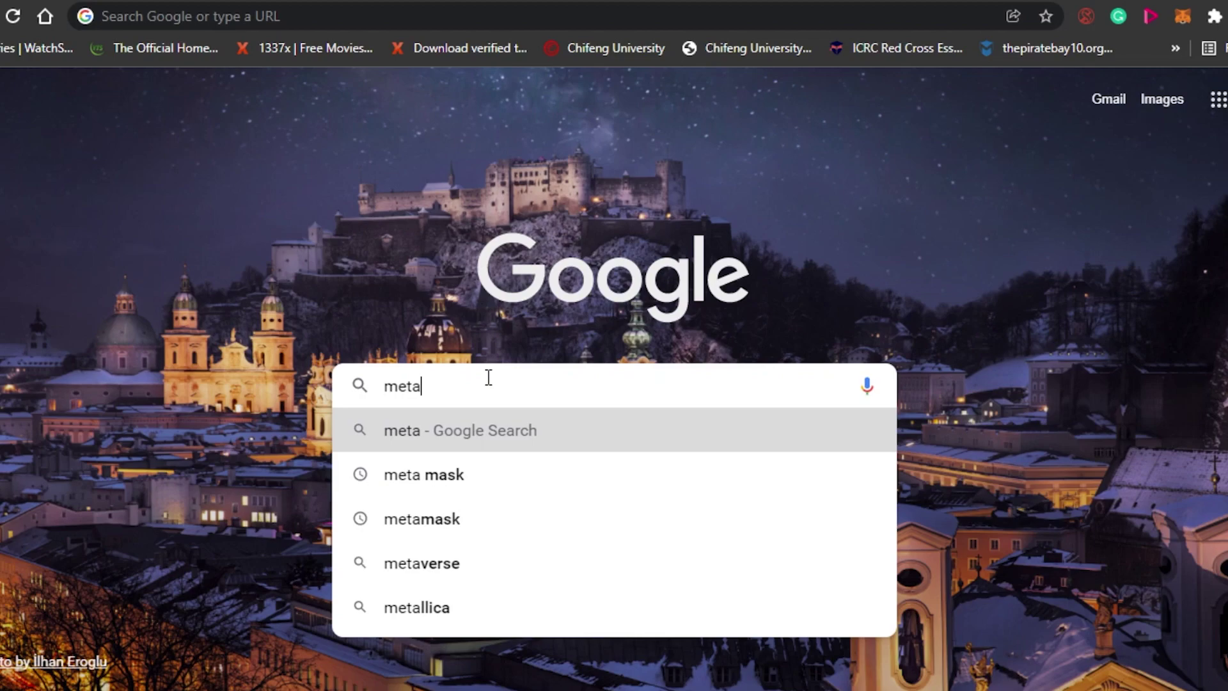
left_click(436, 486)
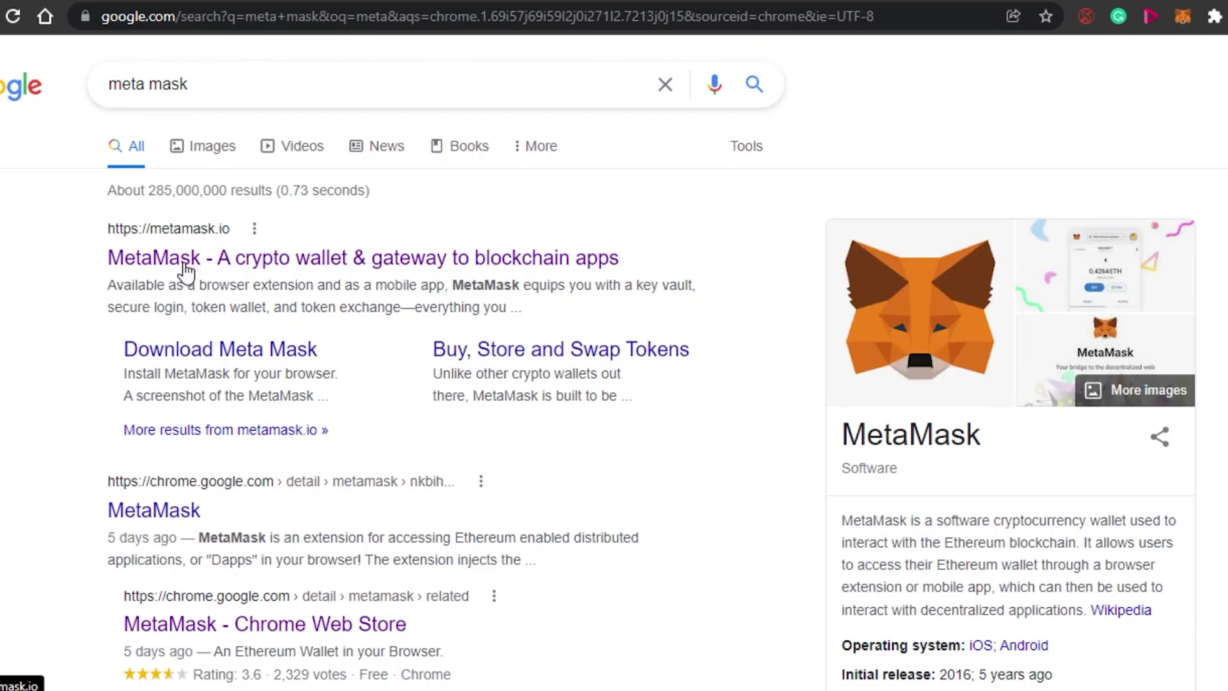
left_click(186, 259)
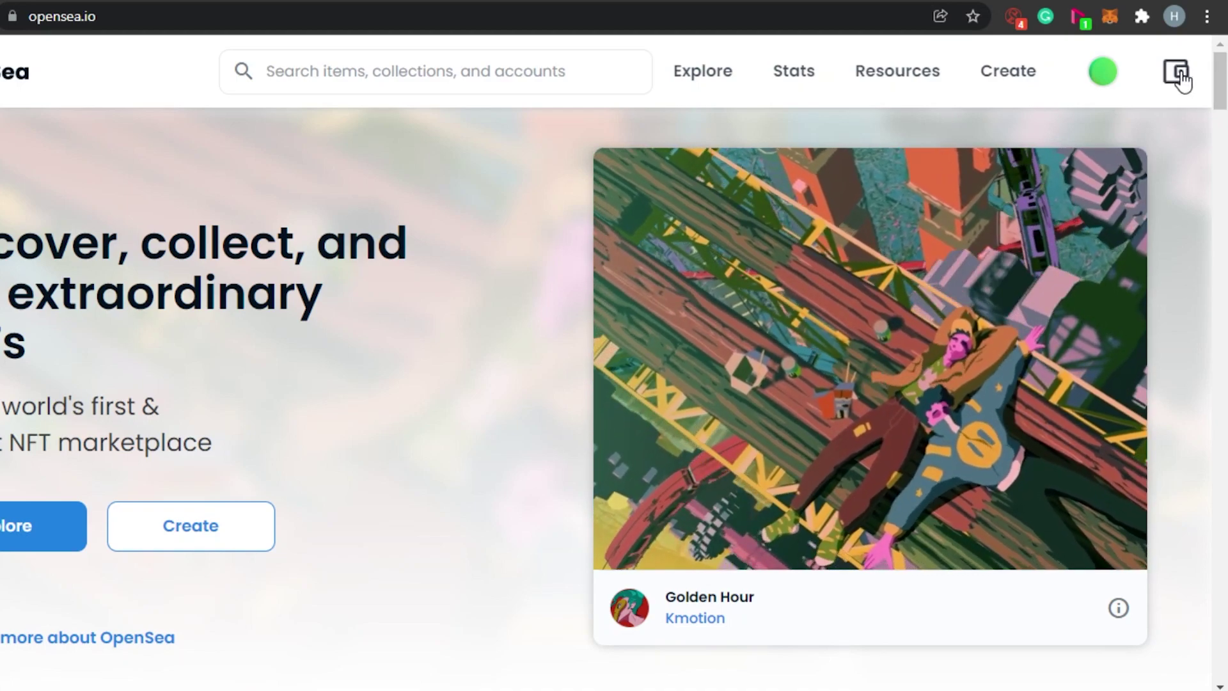
Step: Connect the MetaMask wallet to the OpenSea account and check the connected wallet's balance
left_click(1182, 78)
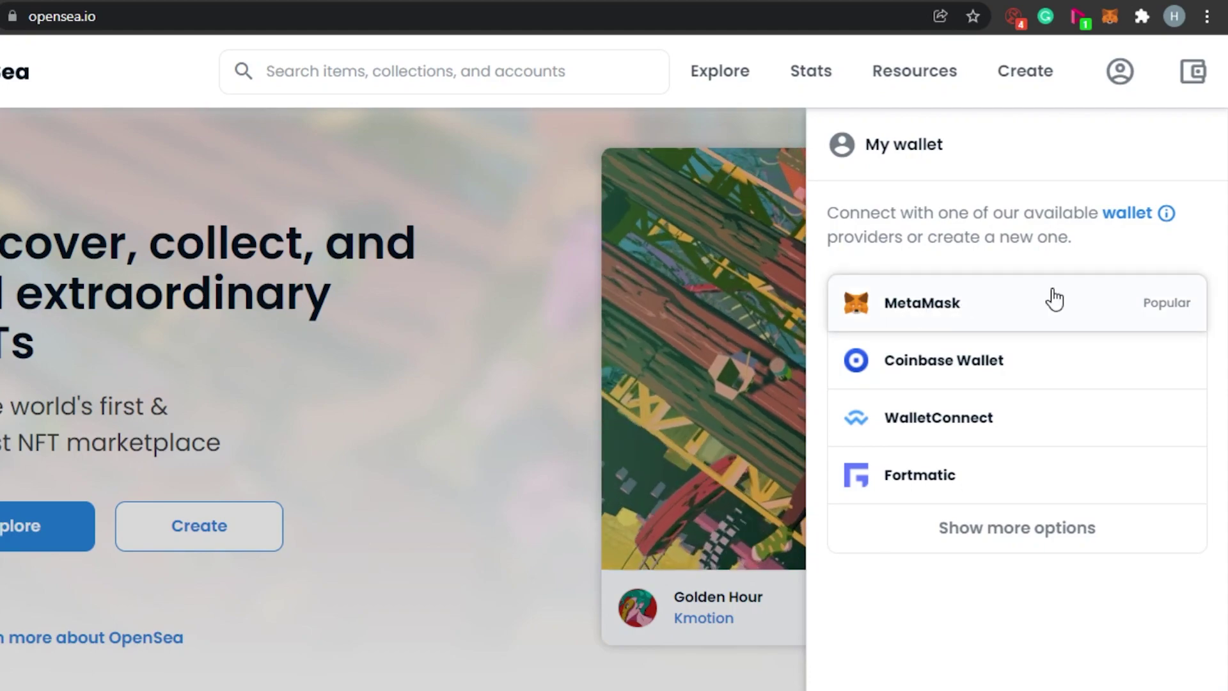
left_click(946, 299)
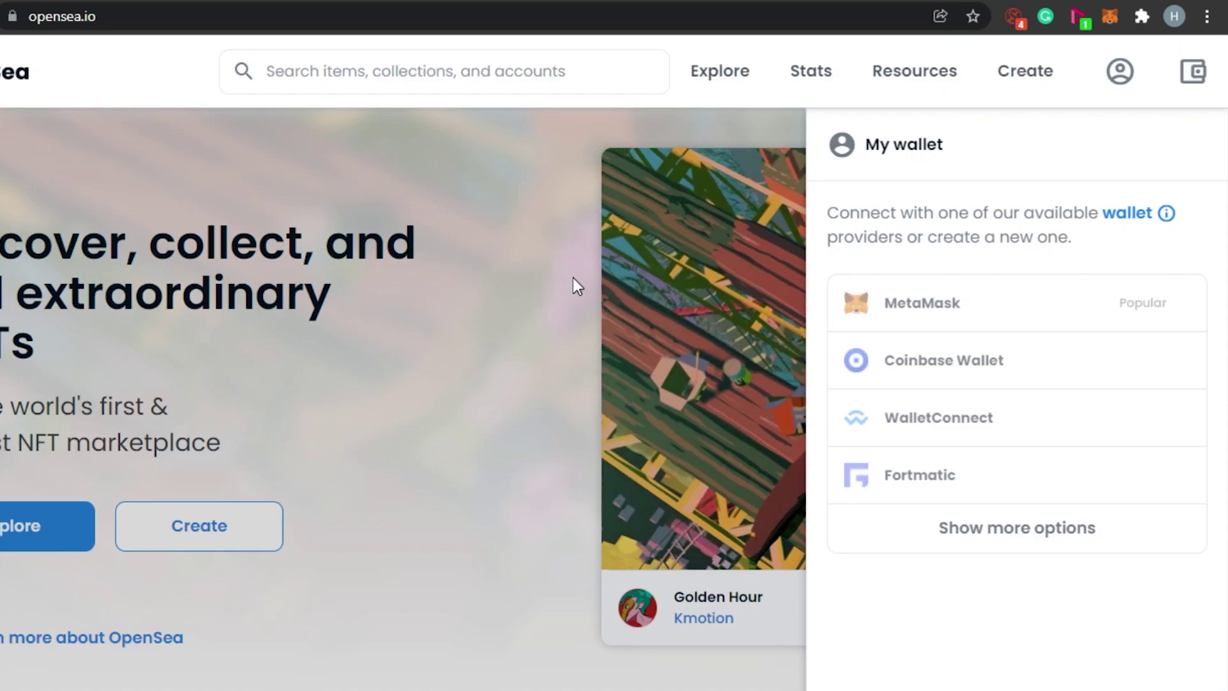
left_click(666, 206)
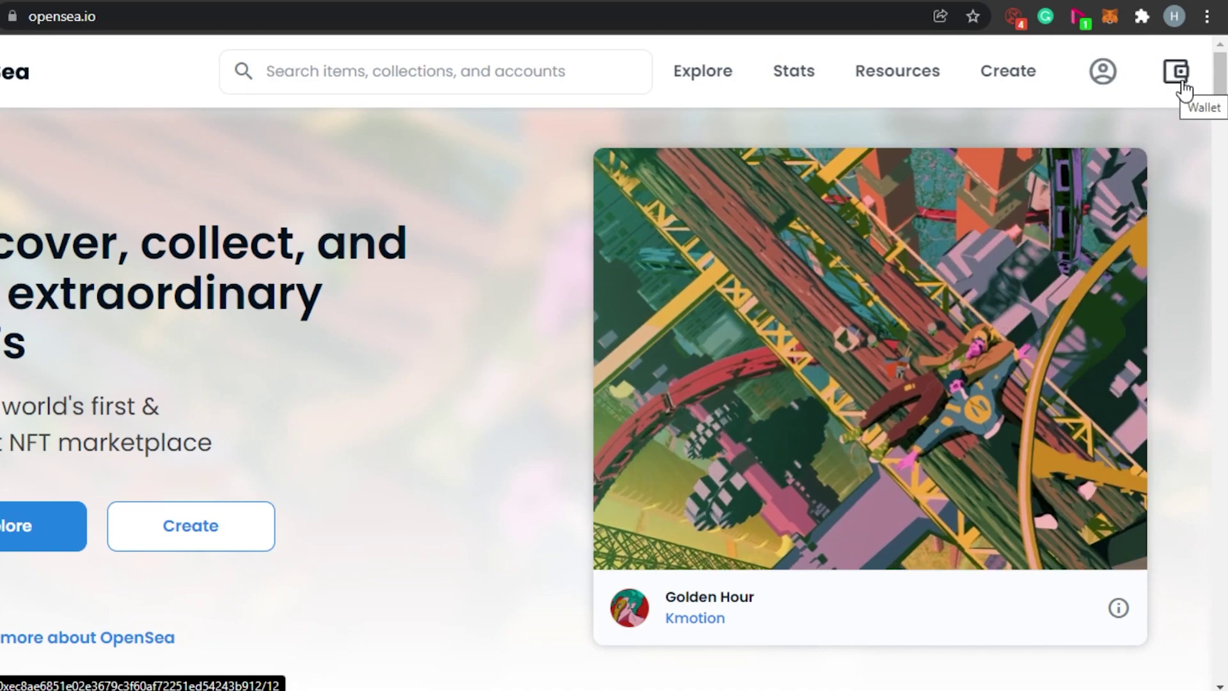
left_click(1180, 82)
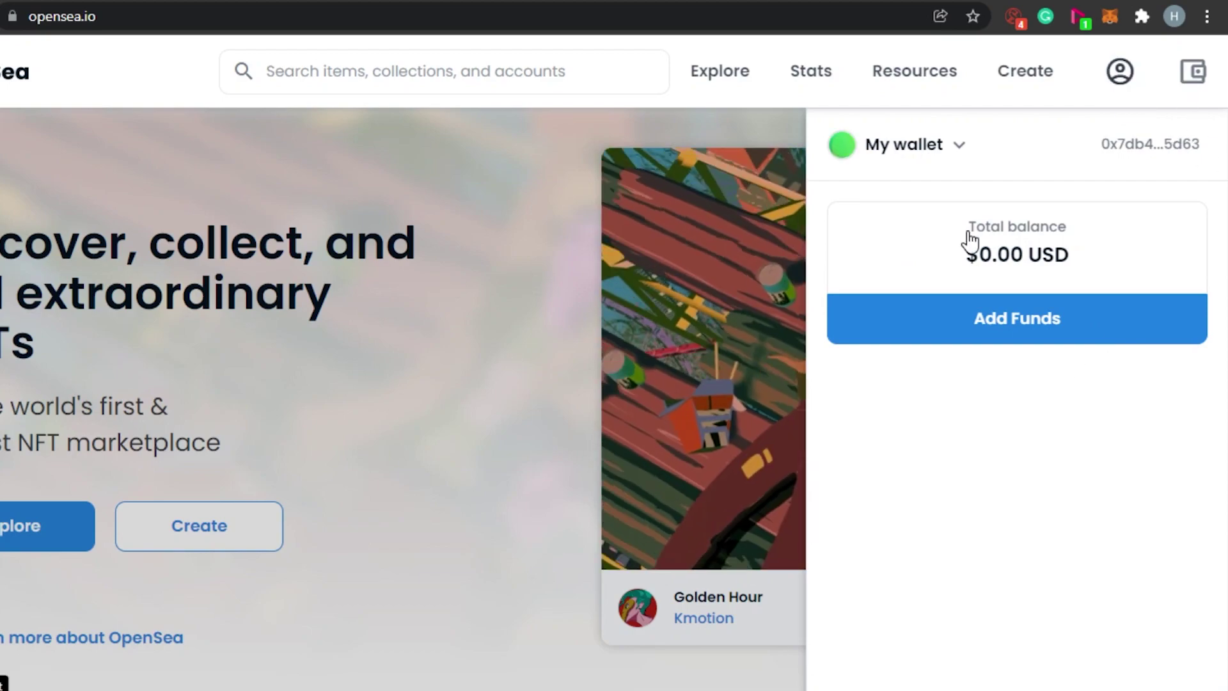
left_click(1011, 71)
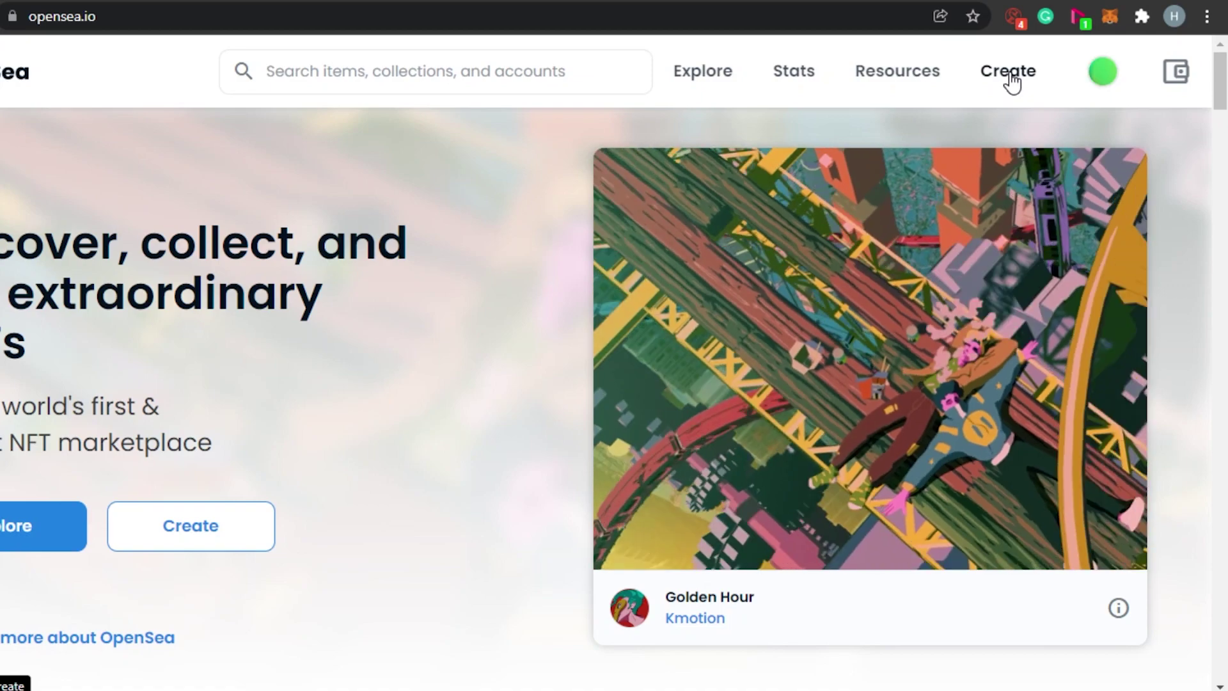
Step: Open the form for creating a new item and review its fields from the media upload down to the supply
left_click(1010, 71)
scroll(614, 384, "up", 10)
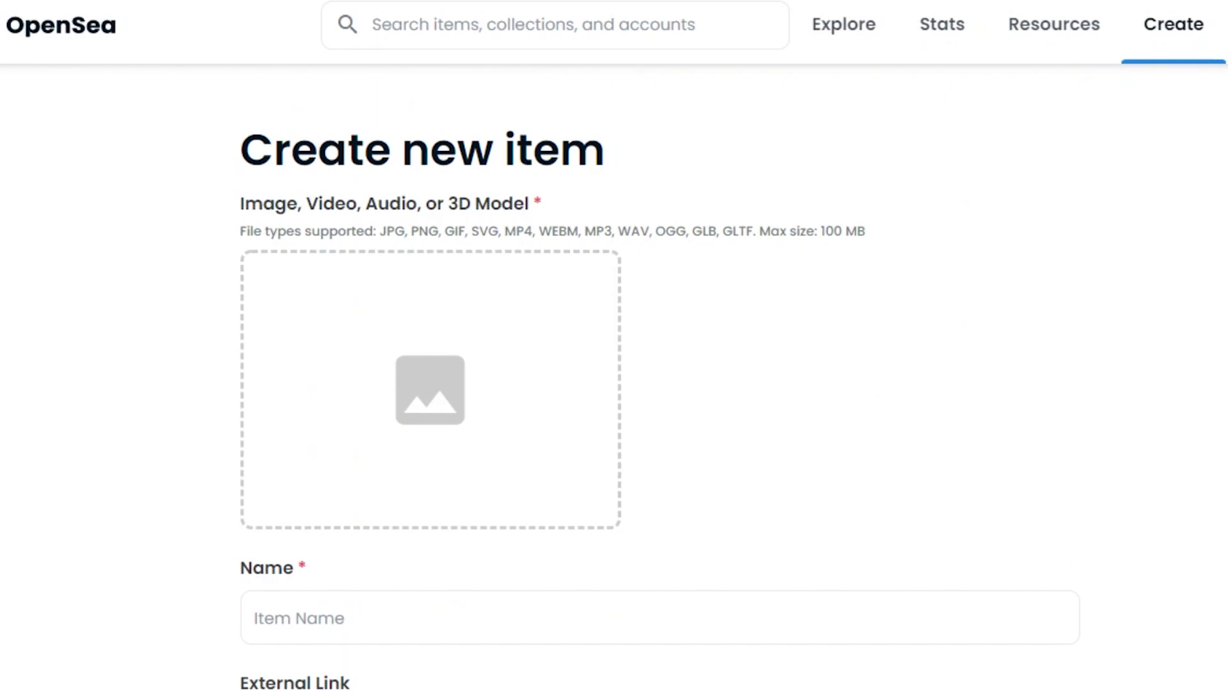
scroll(658, 383, "down", 15)
scroll(659, 384, "up", 8)
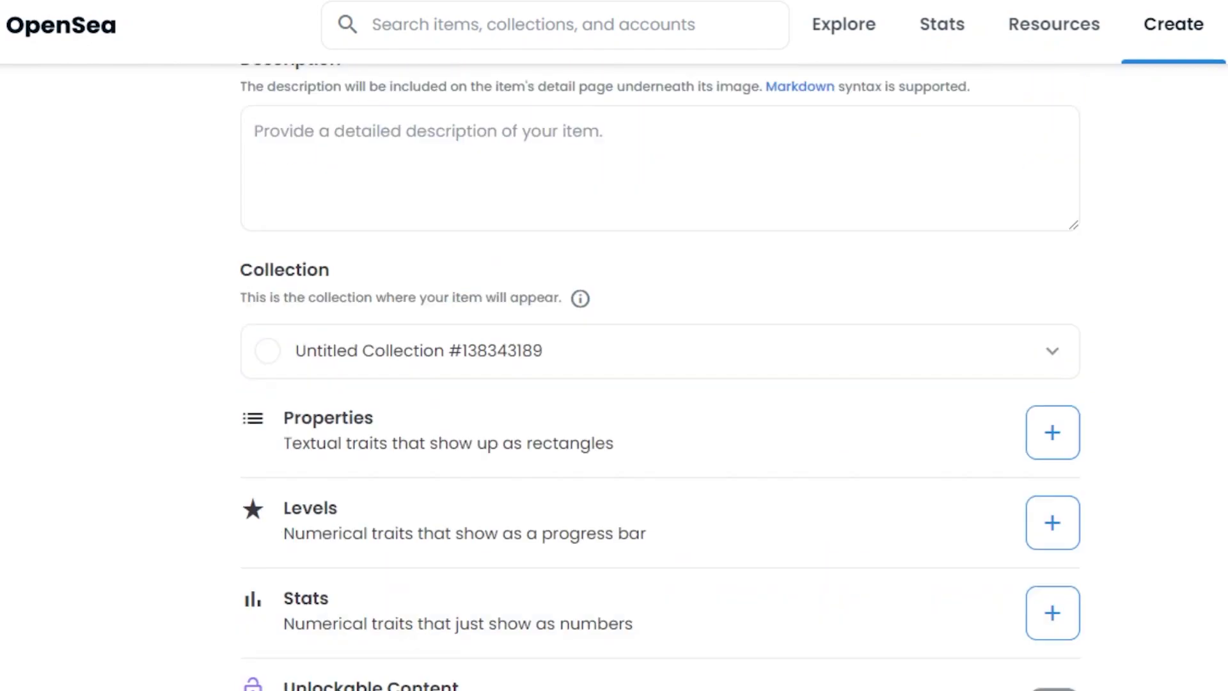
scroll(659, 384, "up", 11)
scroll(659, 383, "down", 15)
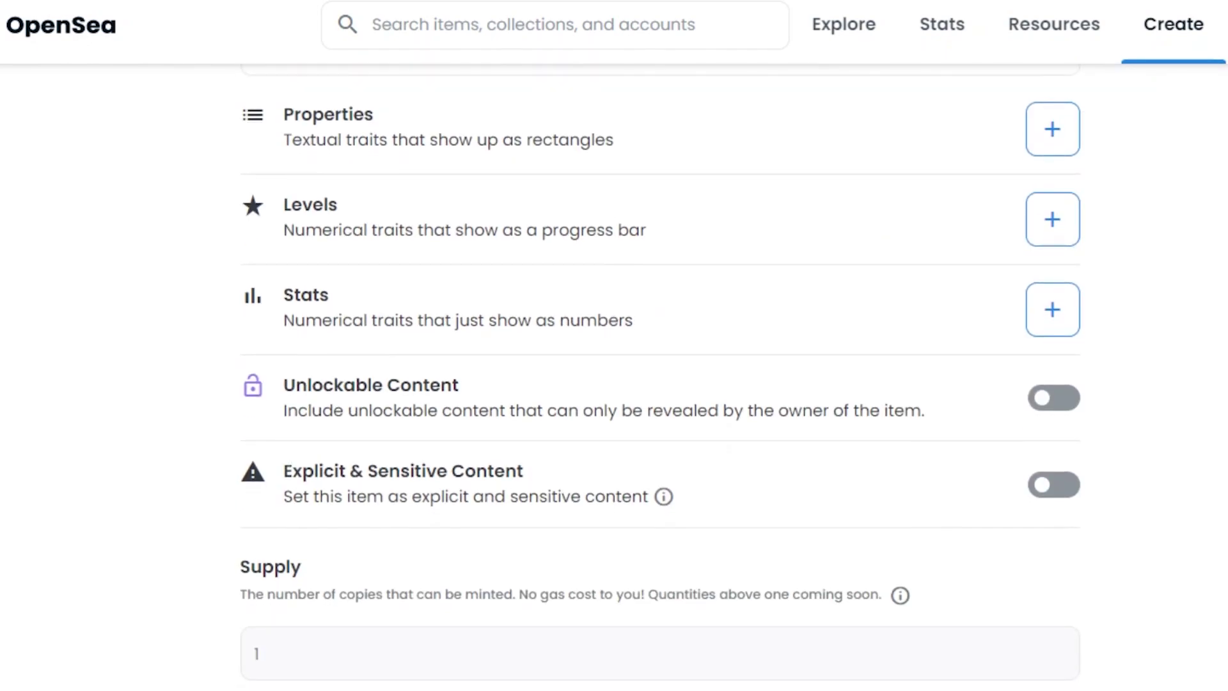
scroll(659, 384, "down", 5)
scroll(658, 384, "up", 20)
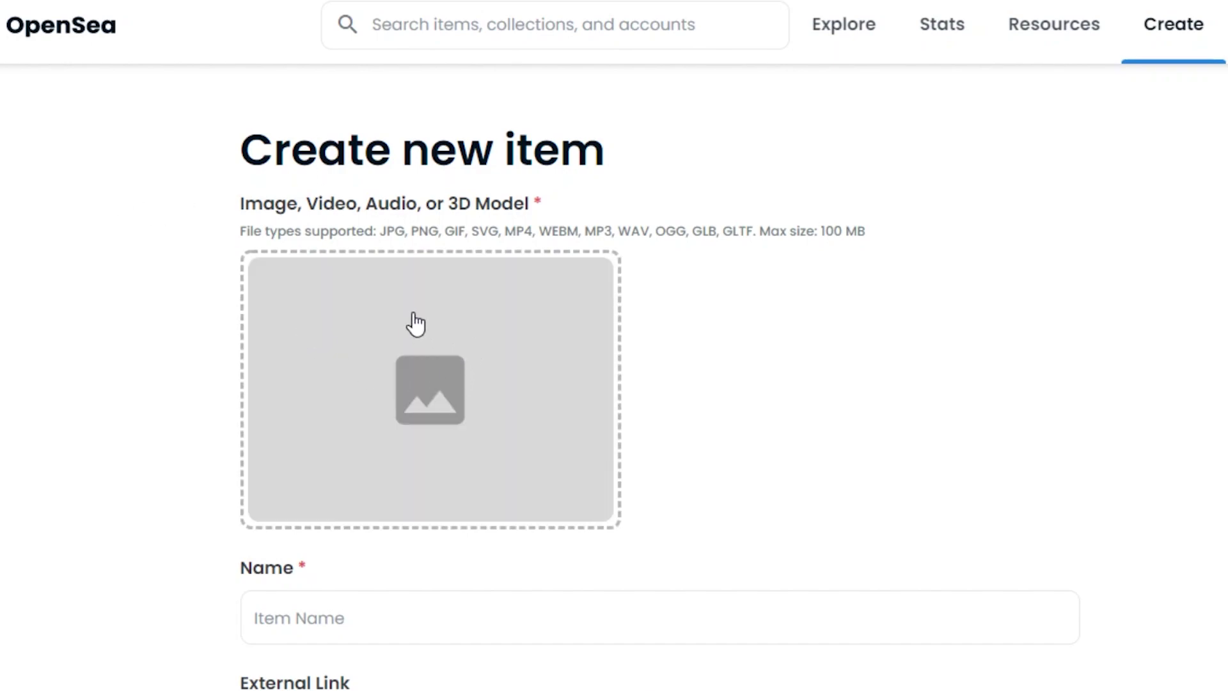
Step: Upload the PNG file "Untitled design (2)" from the Downloads folder as the new item's media
left_click(413, 322)
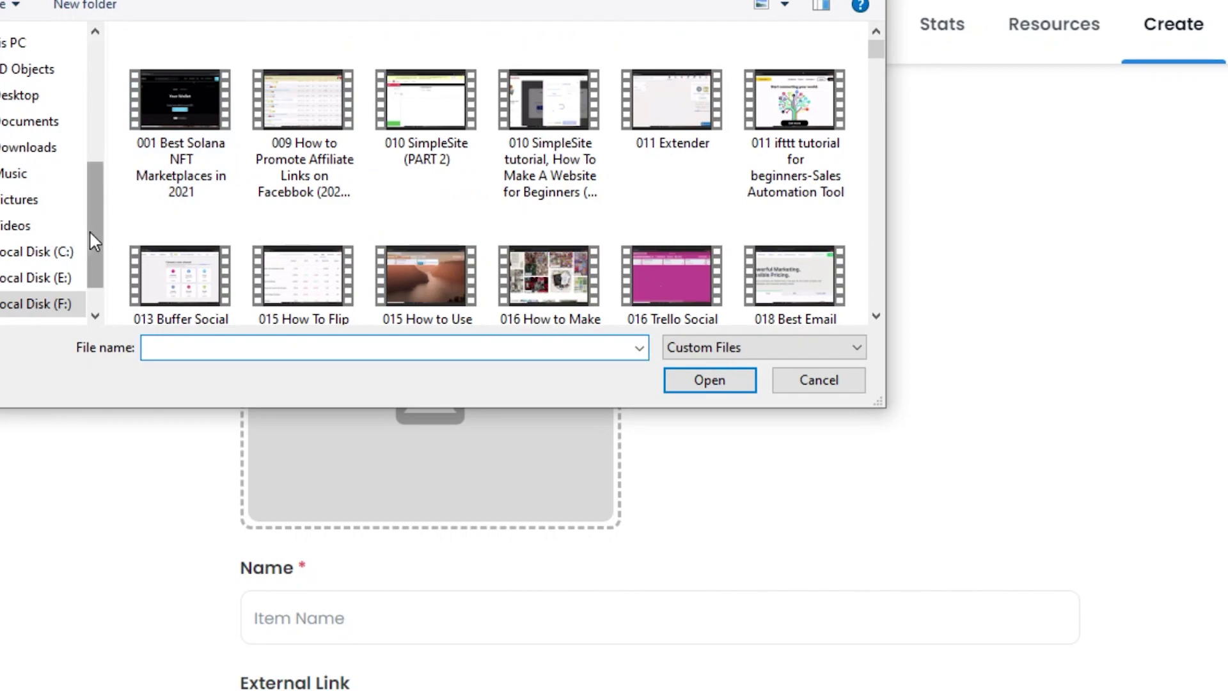
left_click(17, 204)
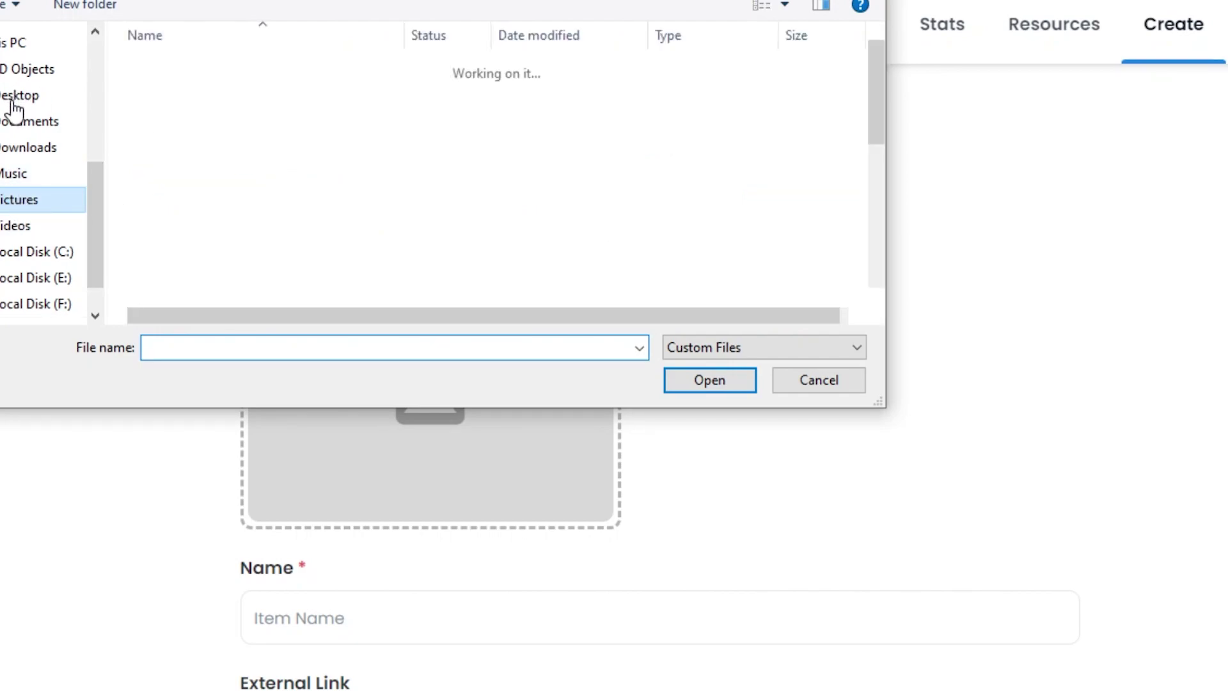
left_click(14, 151)
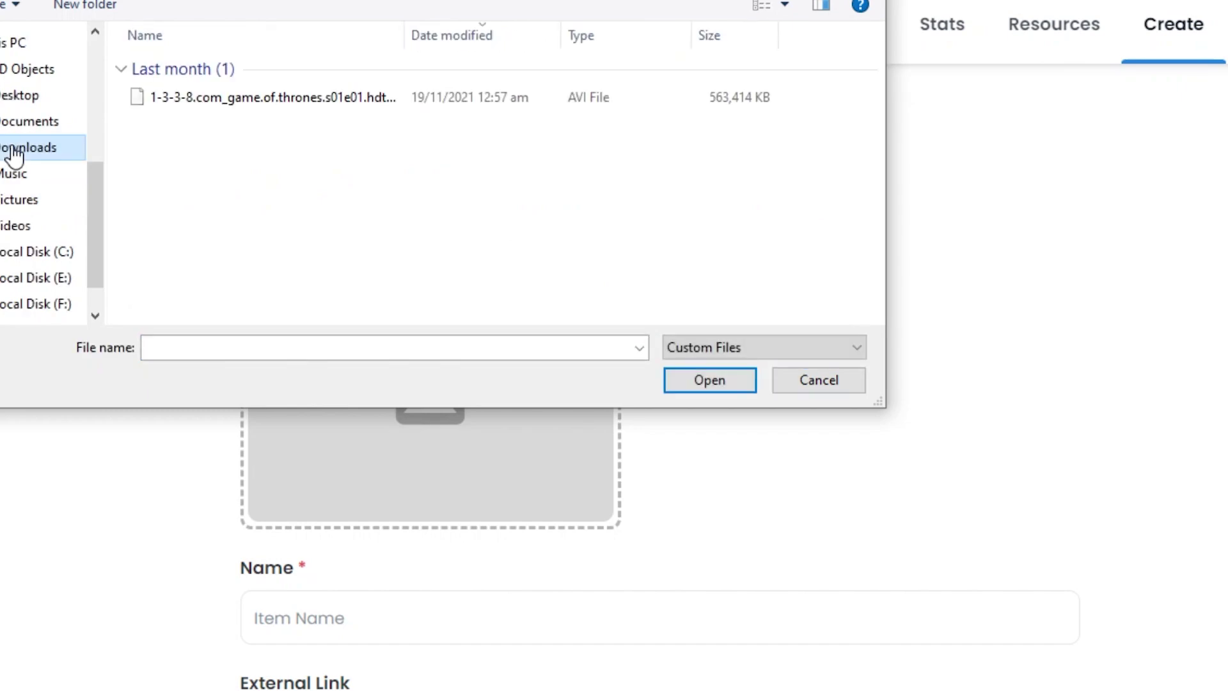
left_click(266, 105)
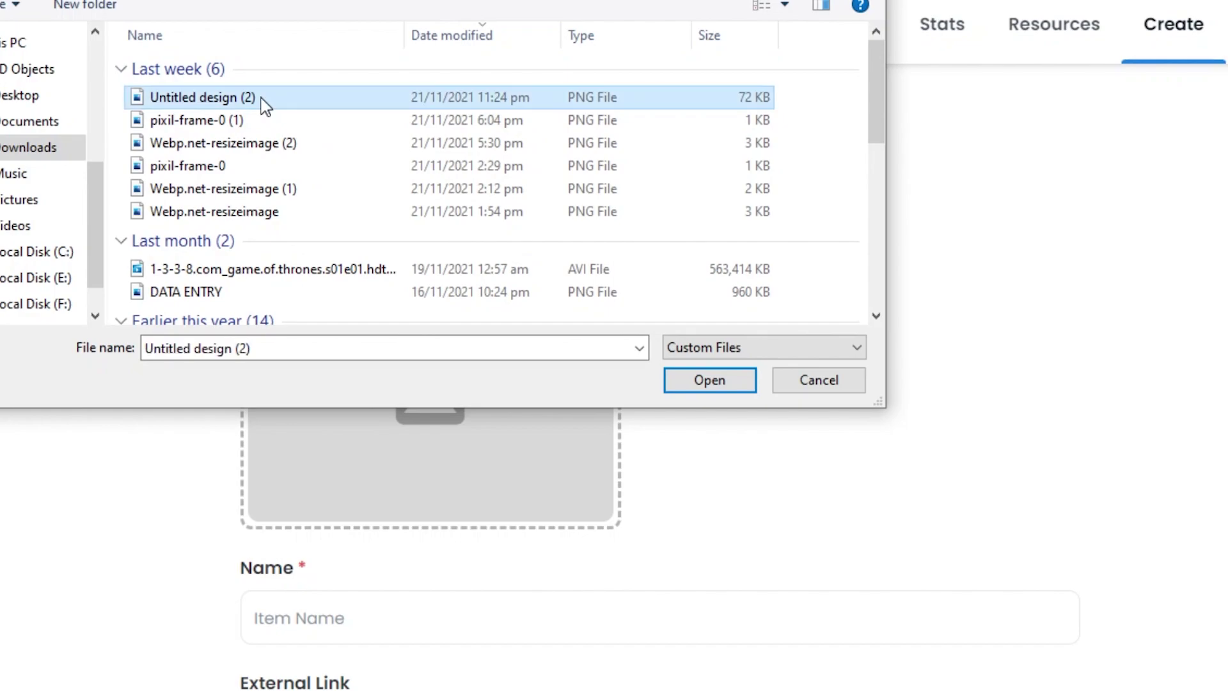
left_click(697, 380)
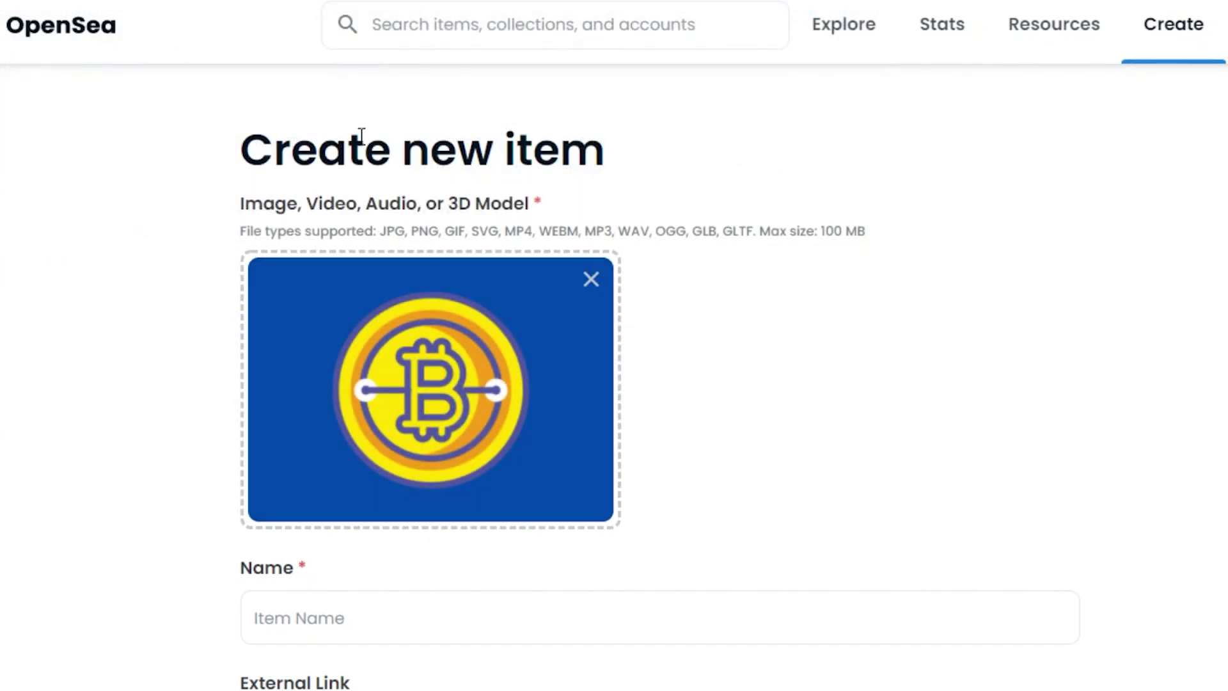
scroll(1005, 200, "down", 6)
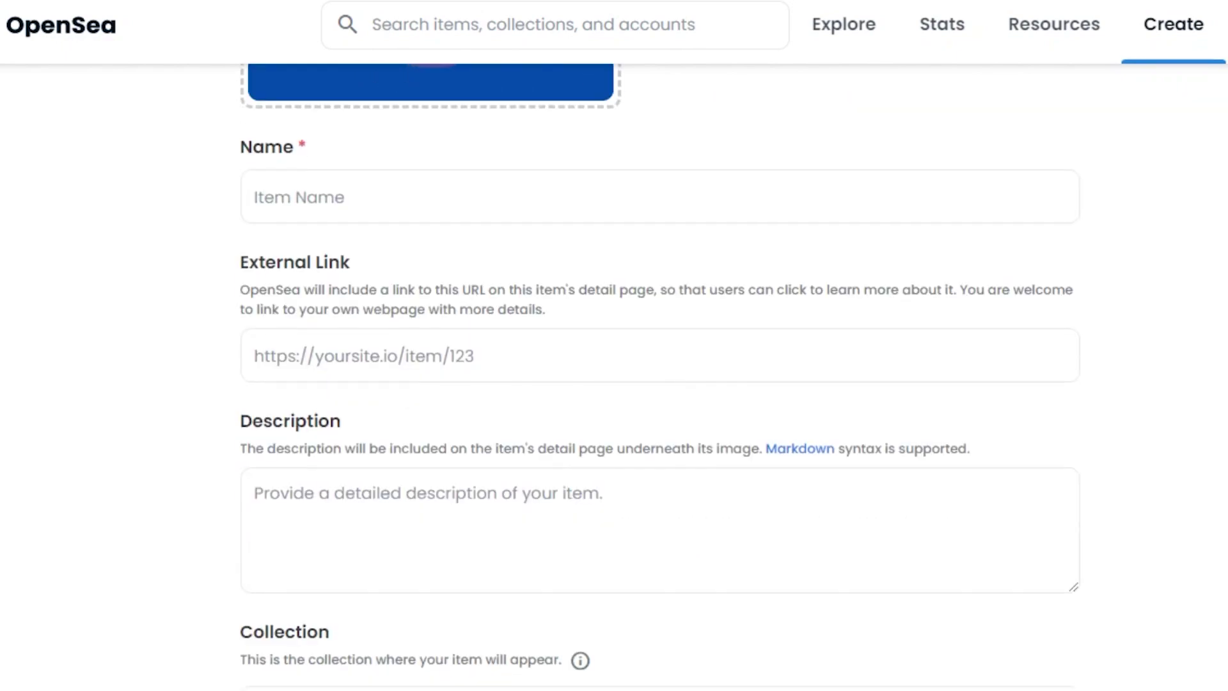
Step: Name the new item "blue bitcoin"
scroll(1004, 200, "up", 6)
scroll(1004, 200, "down", 2)
scroll(658, 377, "down", 5)
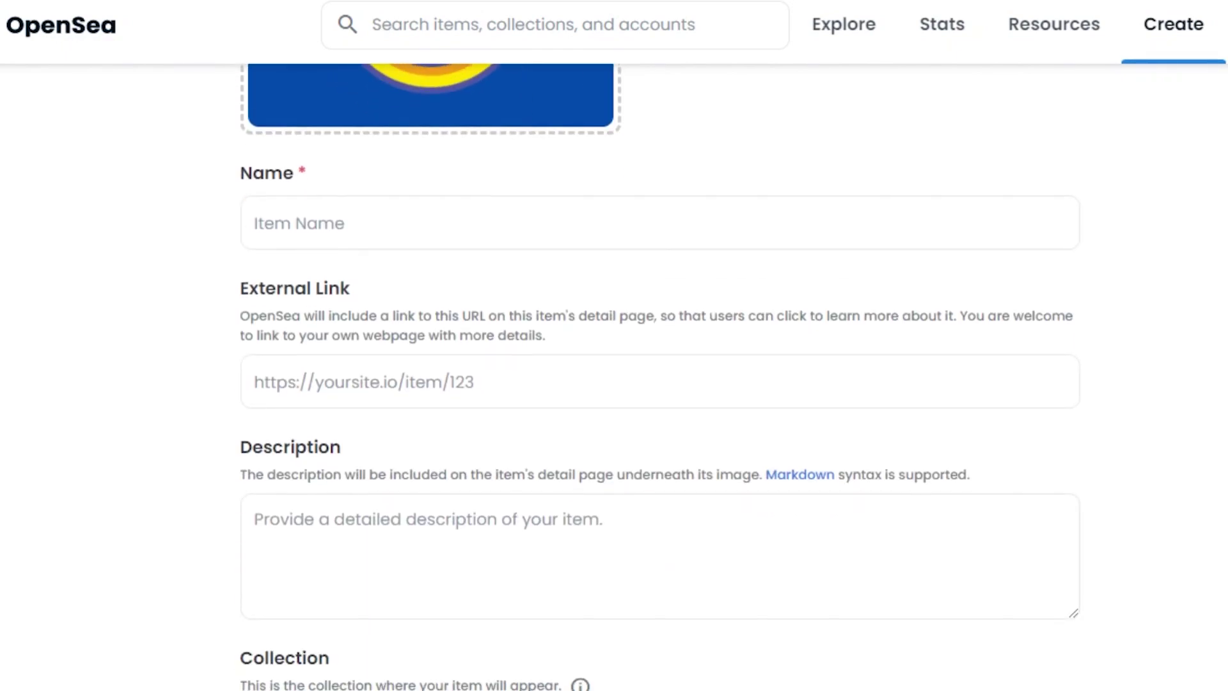
left_click(426, 227)
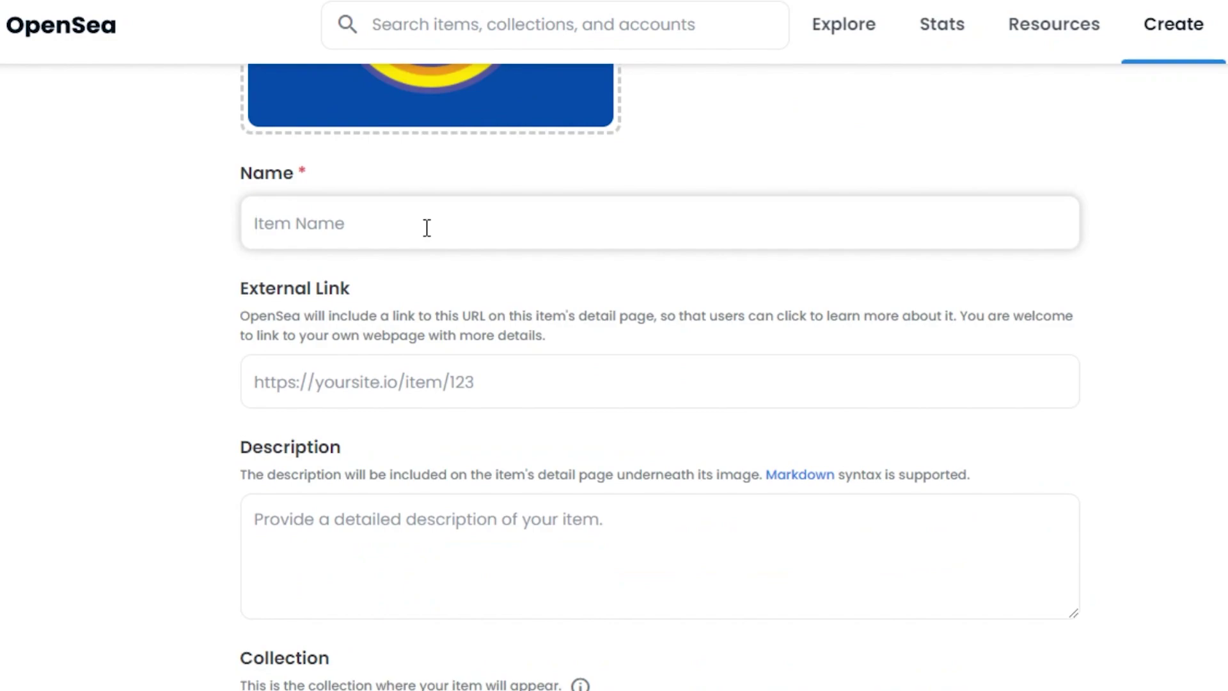
type("blue")
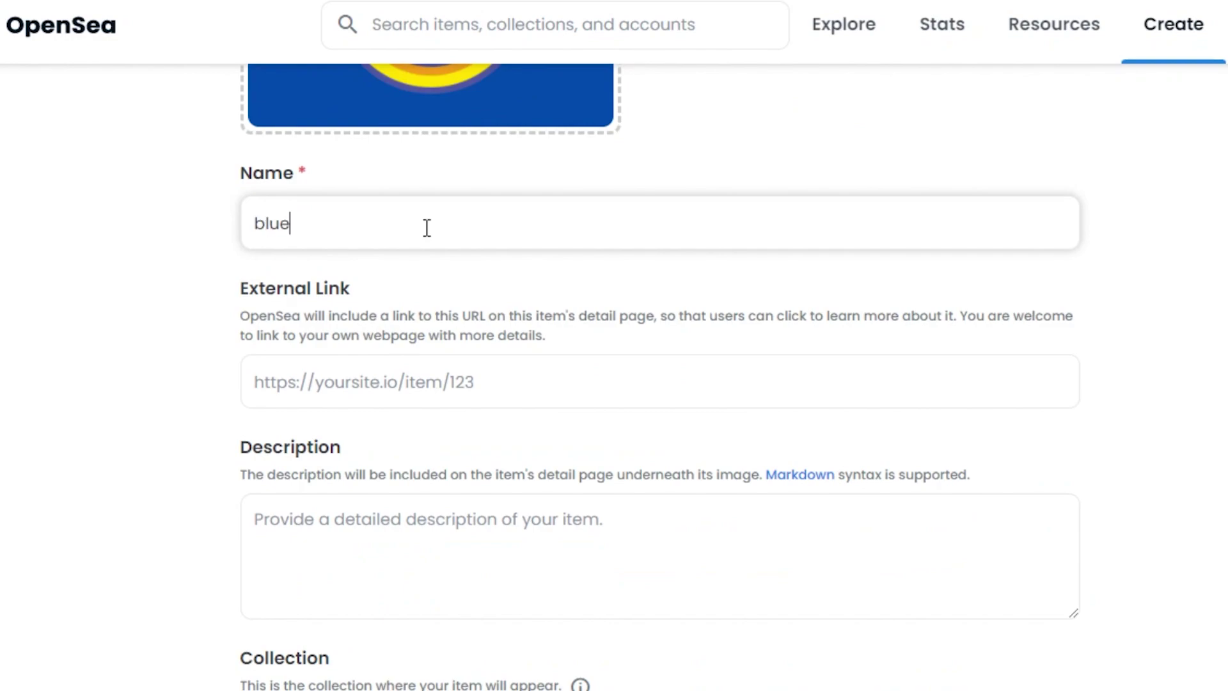
type(" bitcoin")
Step: Enter "description..." as the item's description
scroll(659, 377, "down", 6)
scroll(658, 377, "up", 1)
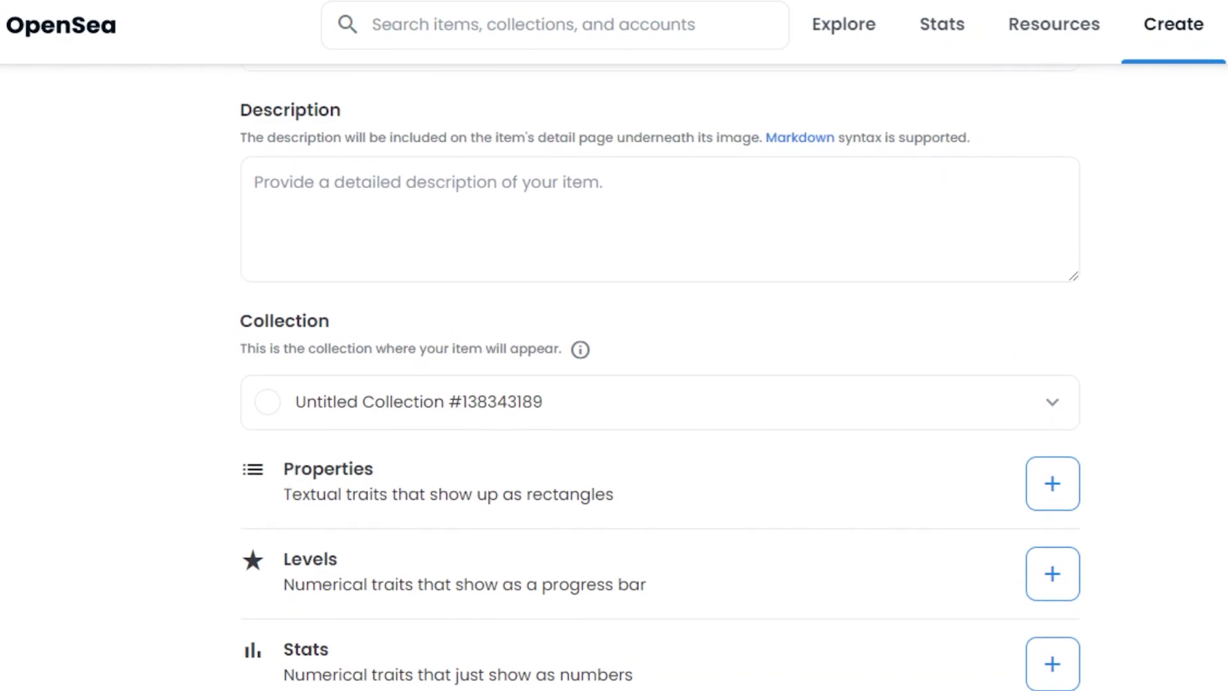
left_click(403, 221)
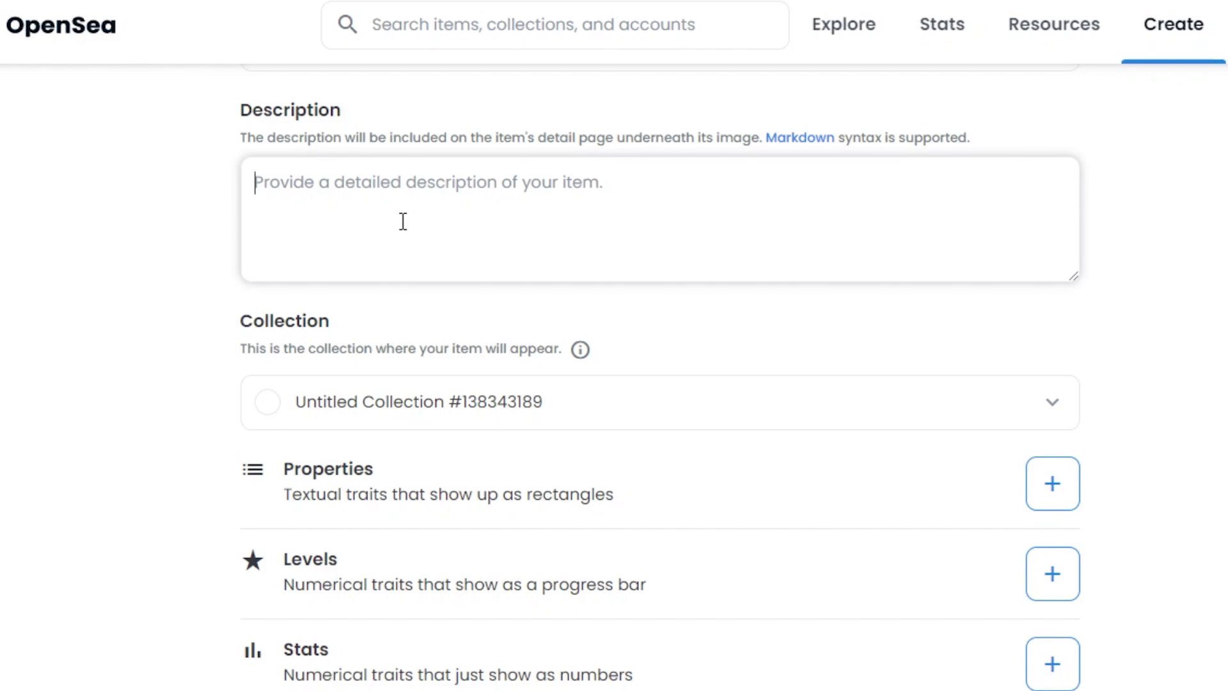
left_click(402, 221)
type("descr")
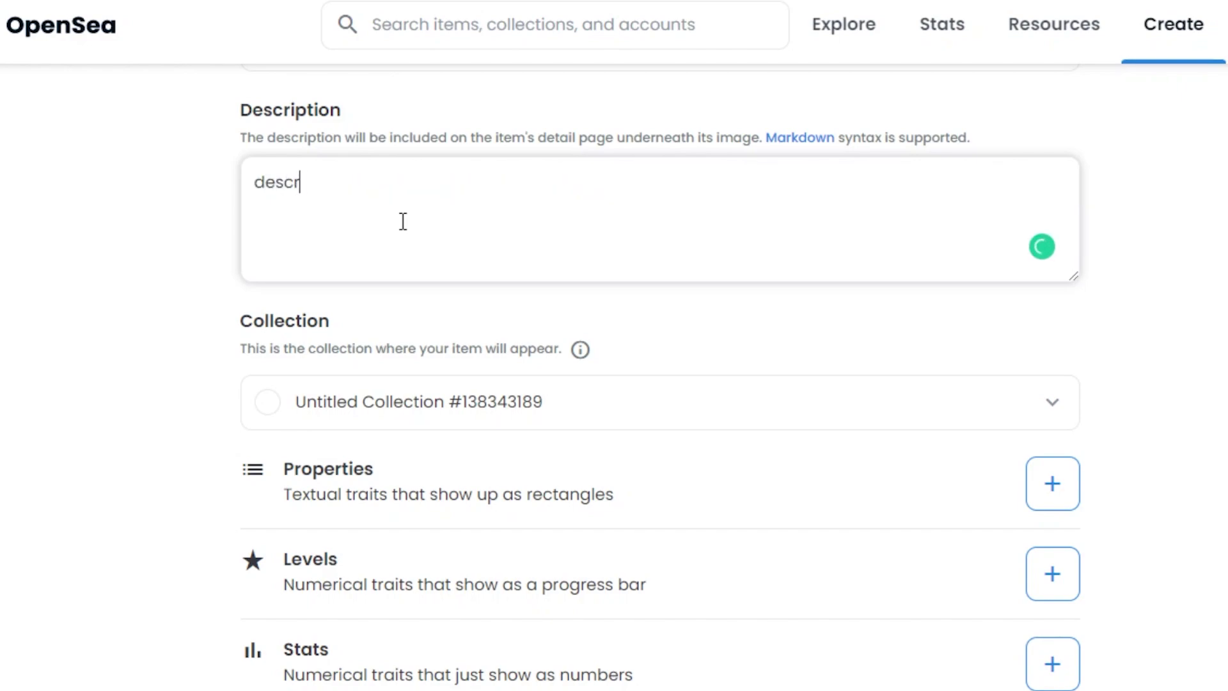
type("iptoon")
key("BackSpace")
key("BackSpace")
key("BackSpace")
type("ion...")
Step: Choose "Untitled Collection #138343189" as the collection where the item will appear
scroll(403, 221, "down", 1)
scroll(614, 378, "down", 2)
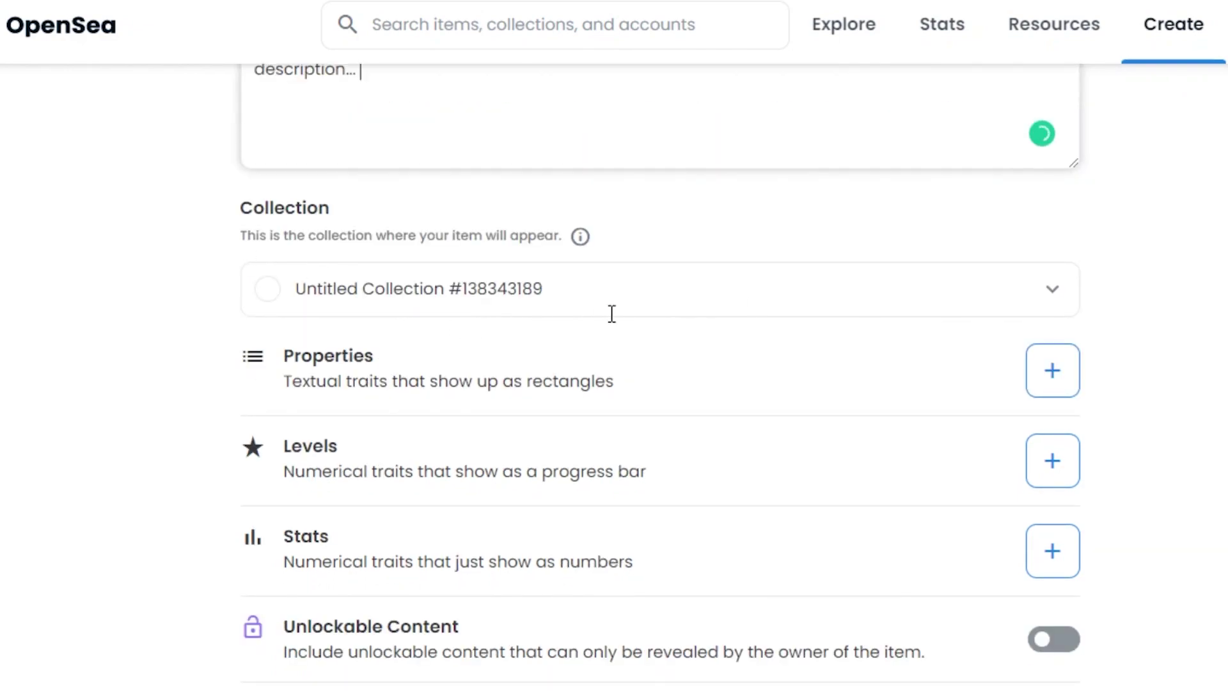
left_click(1061, 299)
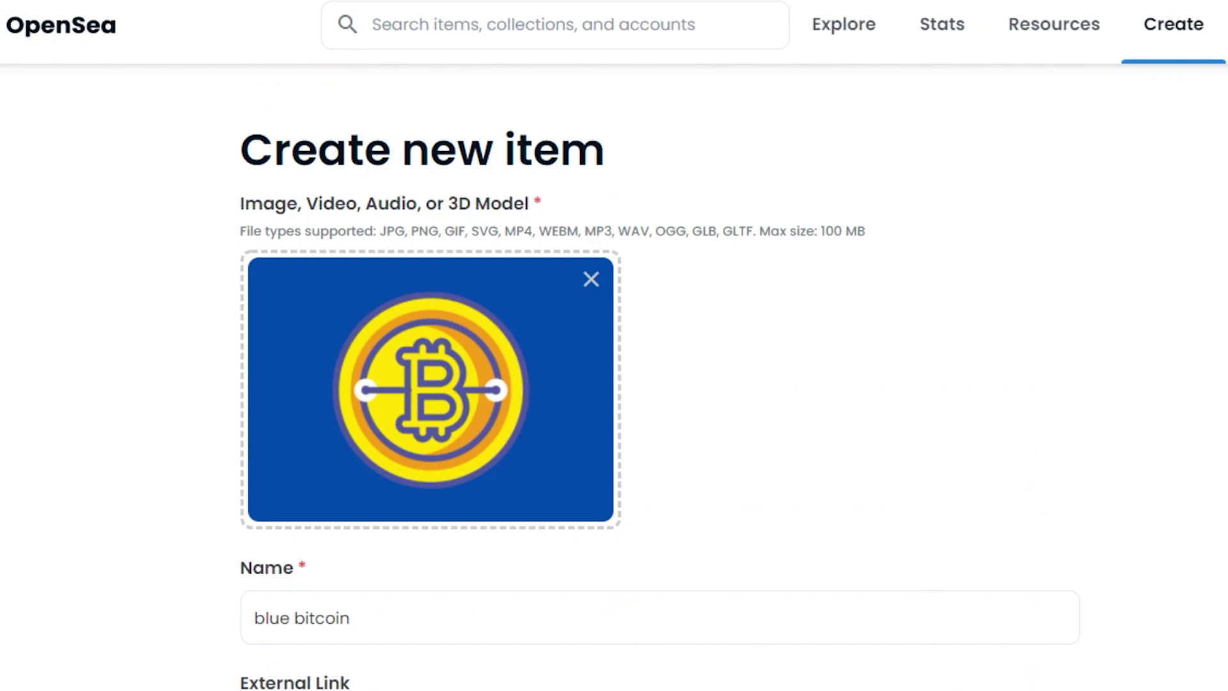
scroll(660, 384, "down", 14)
scroll(660, 384, "up", 5)
scroll(392, 482, "down", 1)
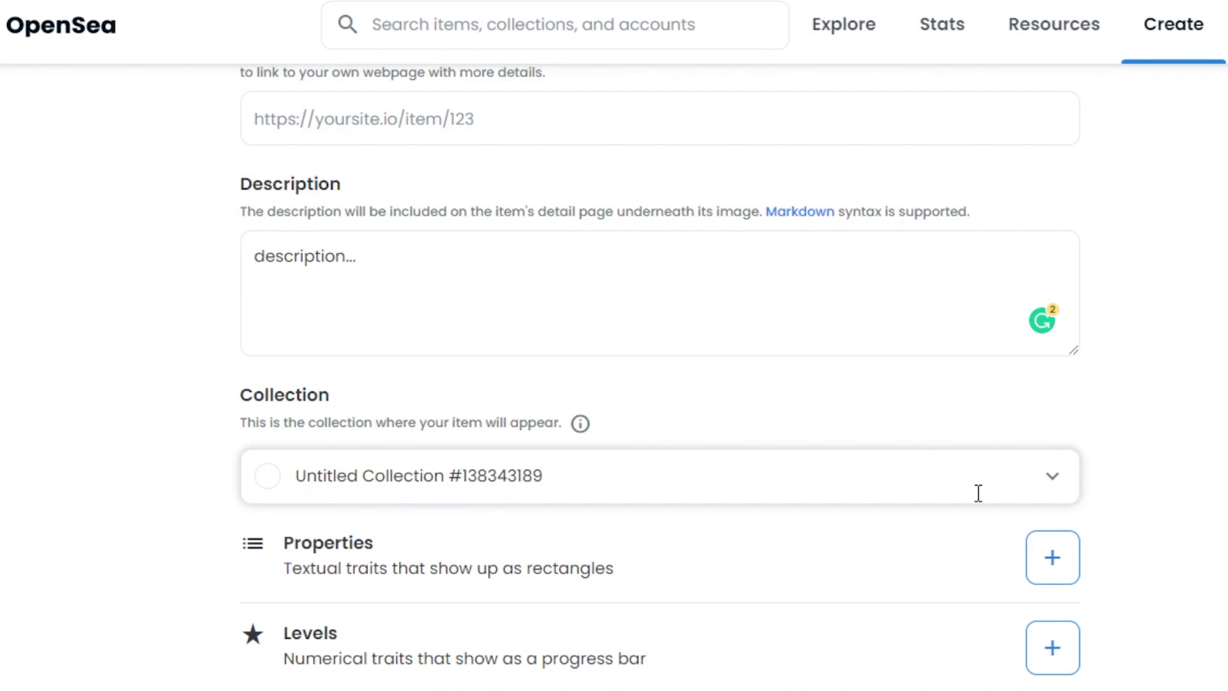
left_click(1069, 463)
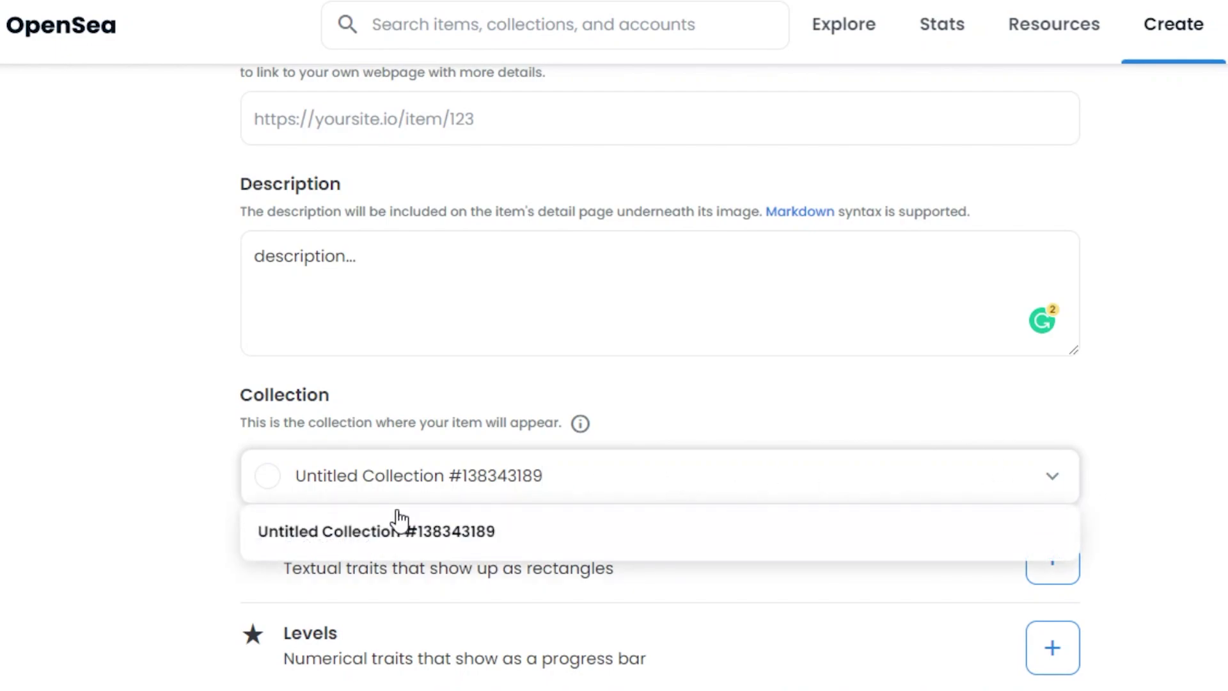
left_click(348, 543)
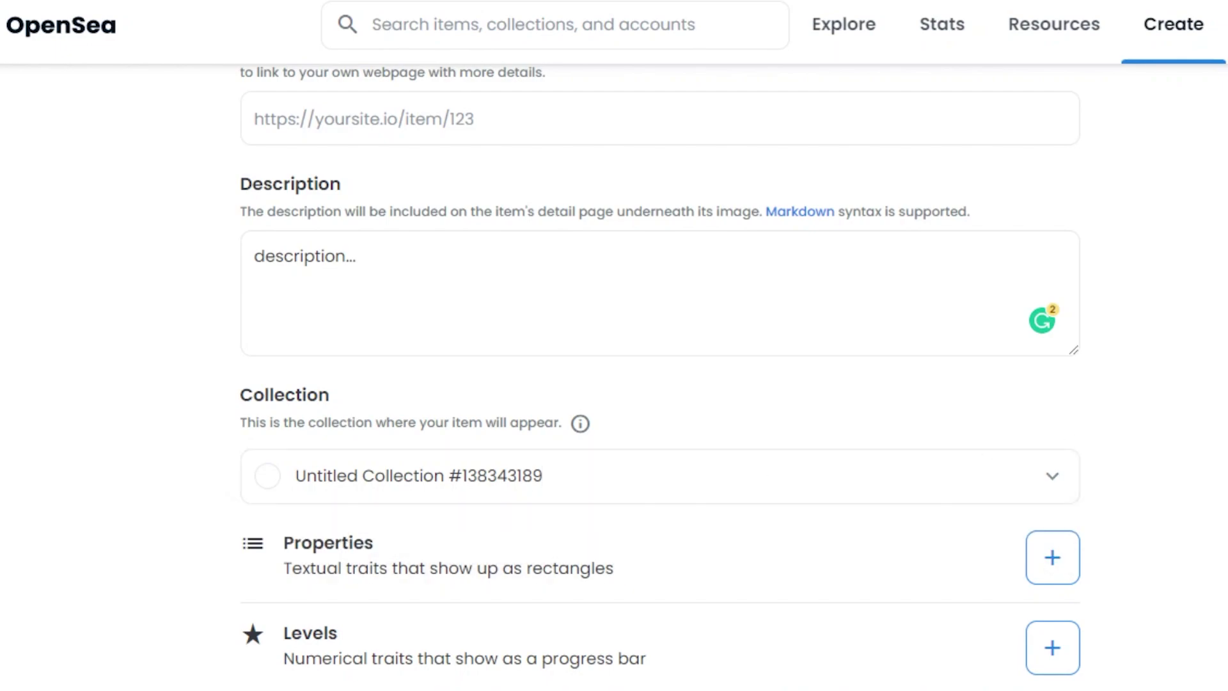
scroll(660, 377, "down", 5)
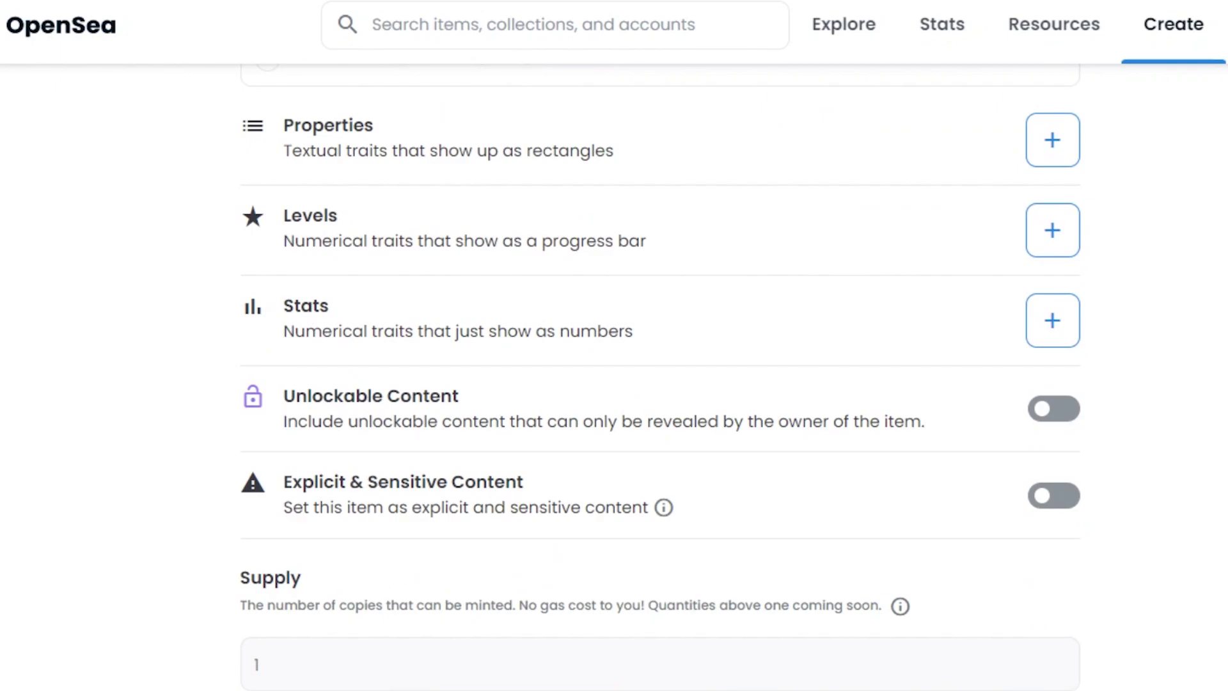
left_click(1038, 145)
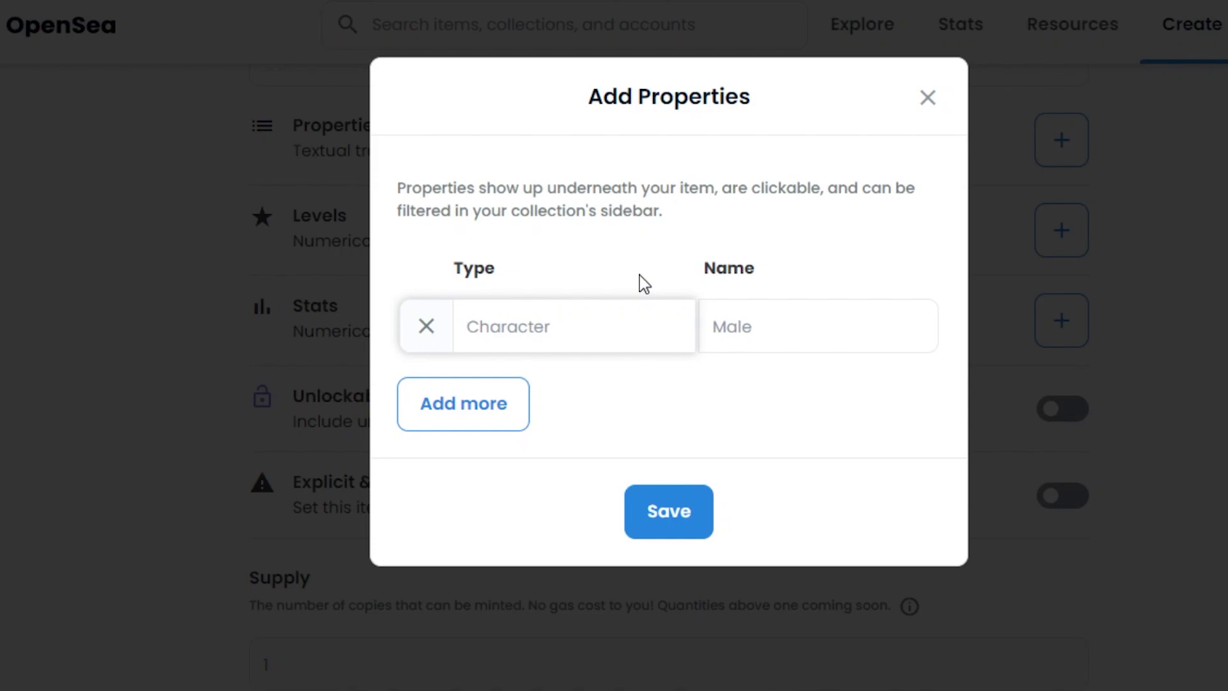
left_click(928, 101)
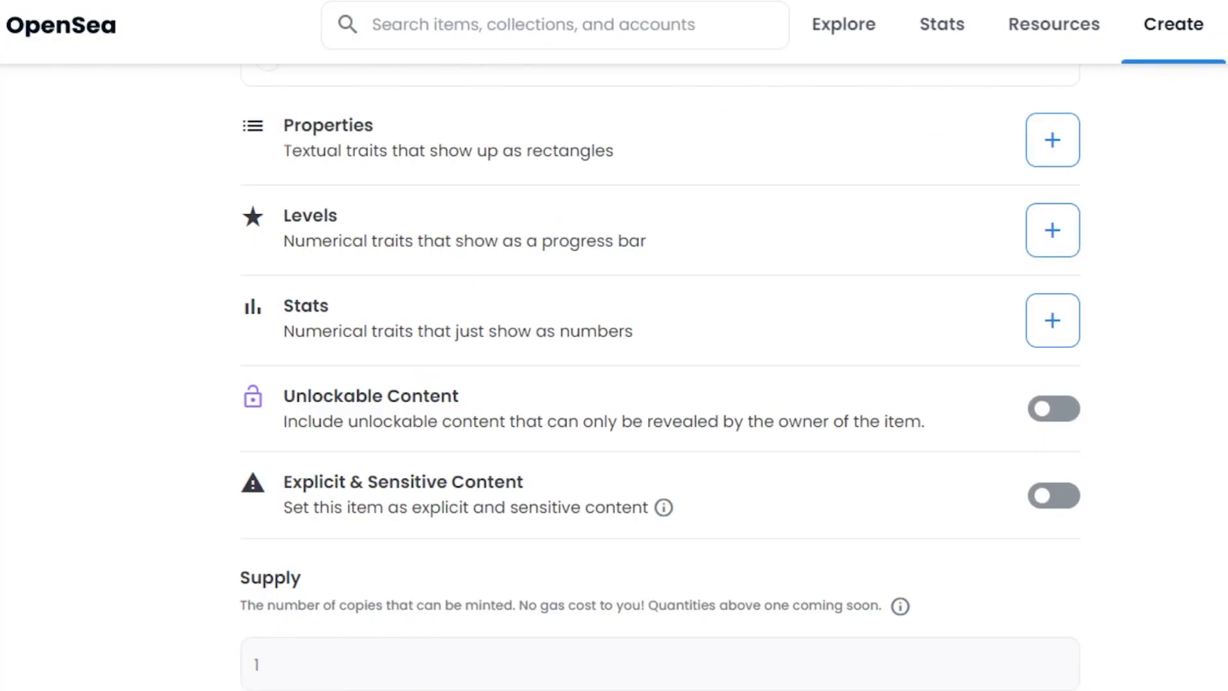
Step: Add a property of type "color" with the name "blue" to the item and save it
scroll(658, 384, "up", 10)
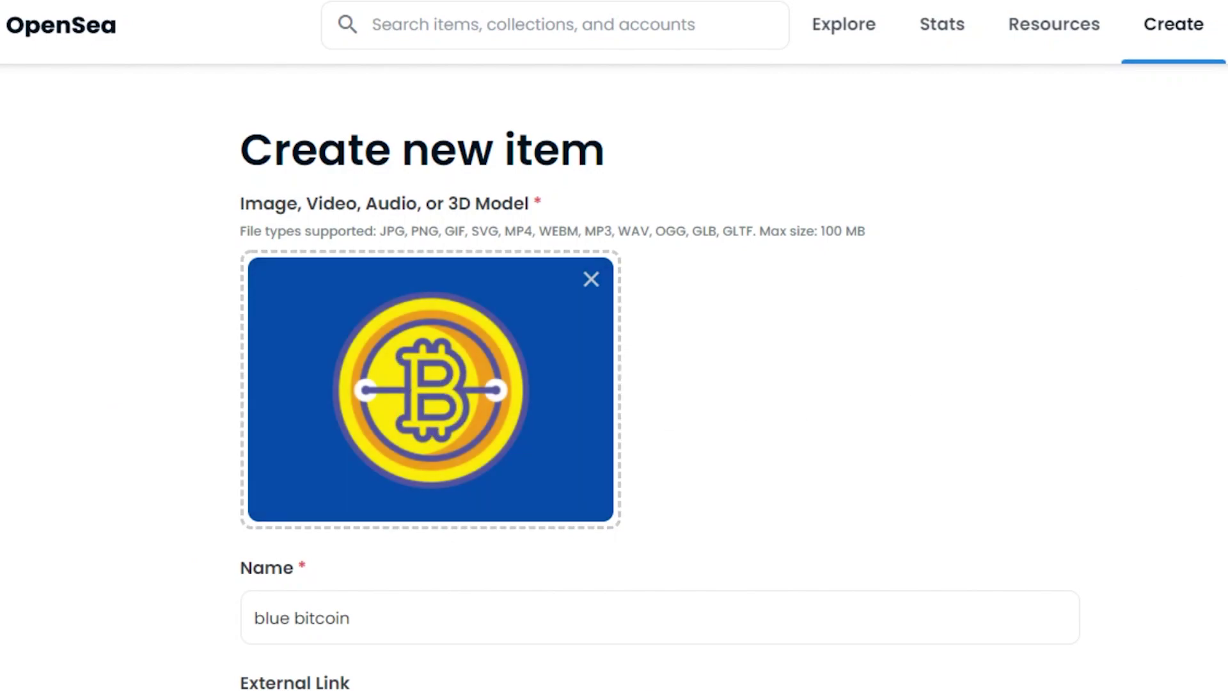
scroll(890, 240, "down", 4)
scroll(889, 240, "up", 4)
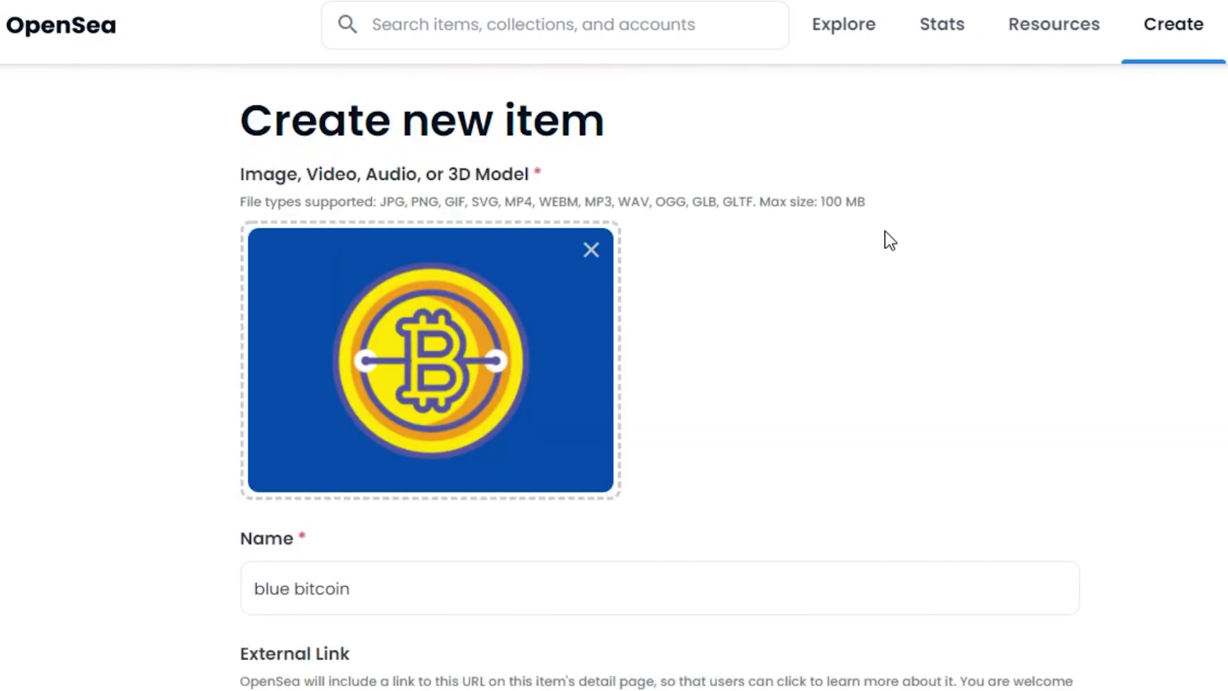
scroll(1132, 411, "down", 10)
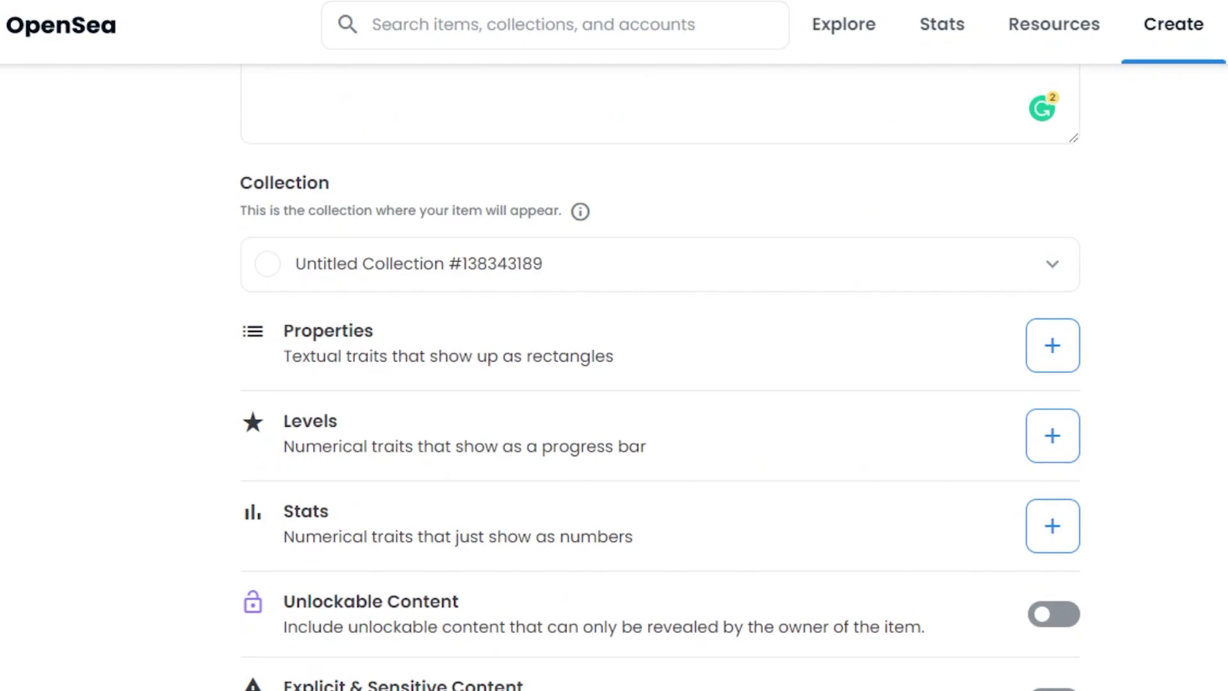
scroll(1132, 411, "up", 4)
left_click(1045, 413)
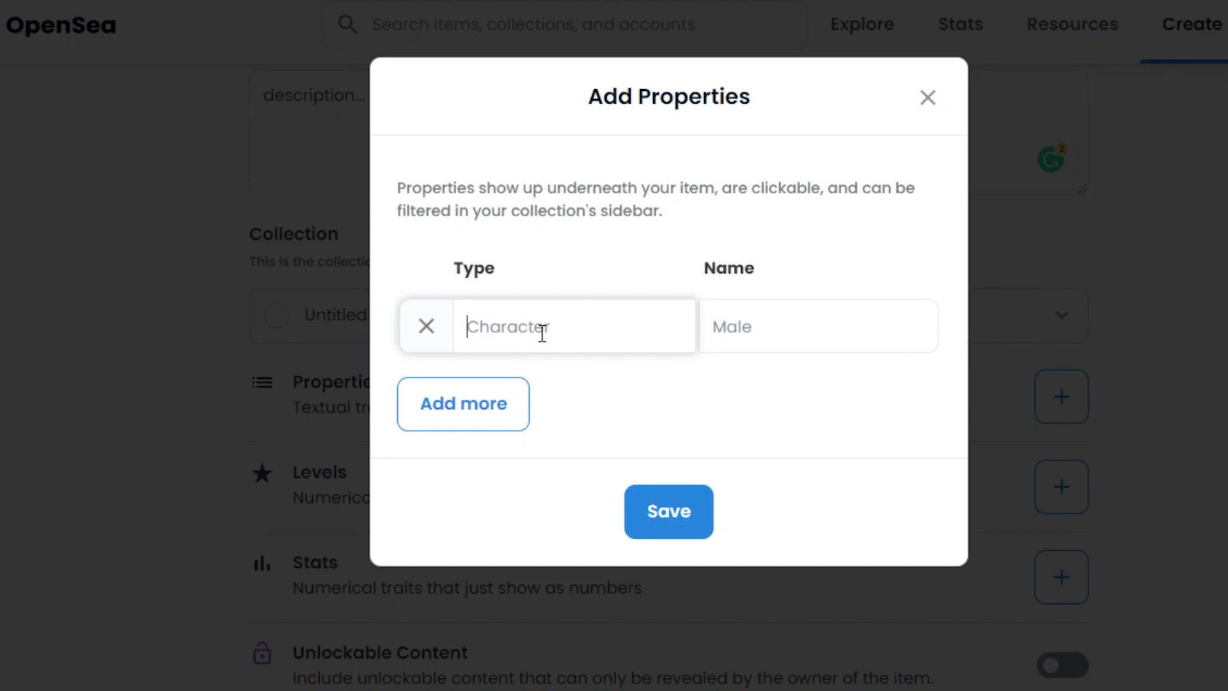
type("color")
left_click(713, 321)
type("blue")
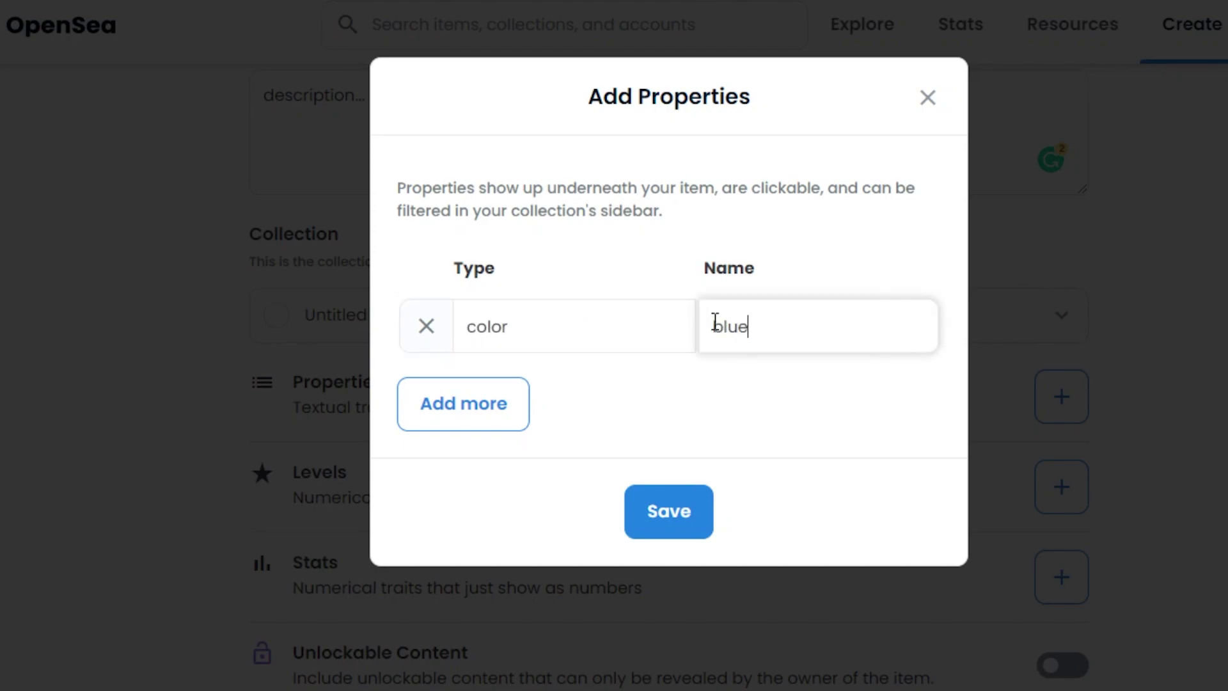
left_click(702, 511)
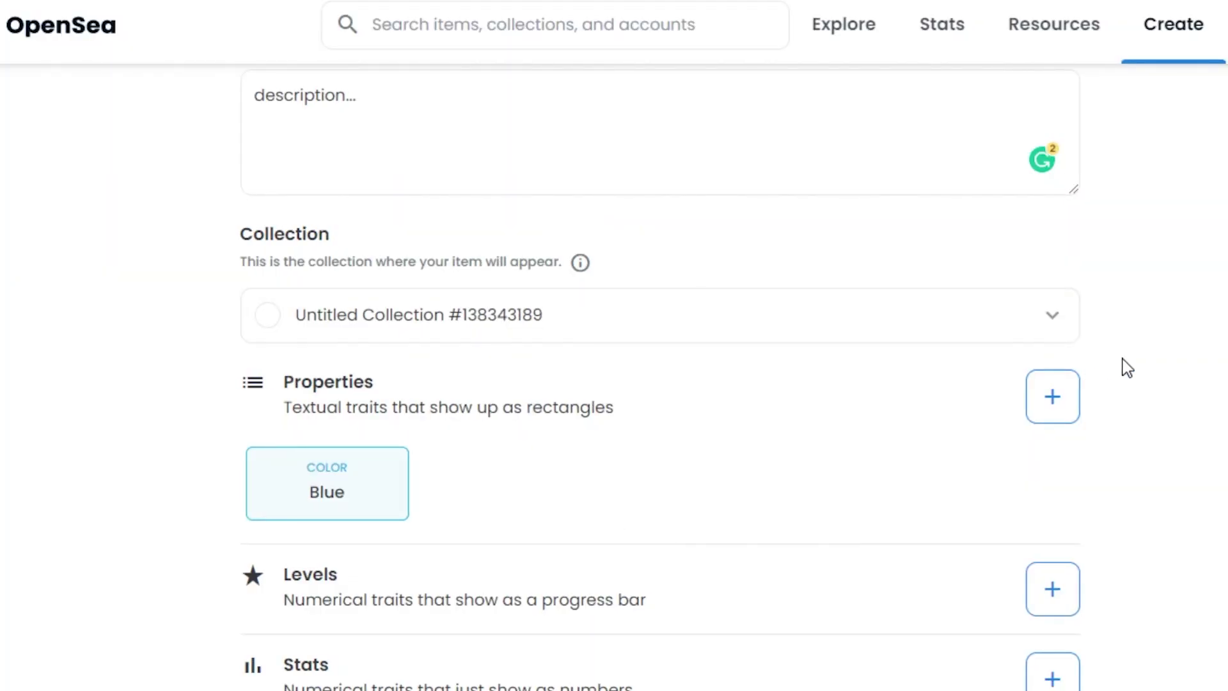
Step: Review the item form's entries and its remaining settings, from Levels and Stats down to Supply and Blockchain
scroll(1168, 378, "down", 5)
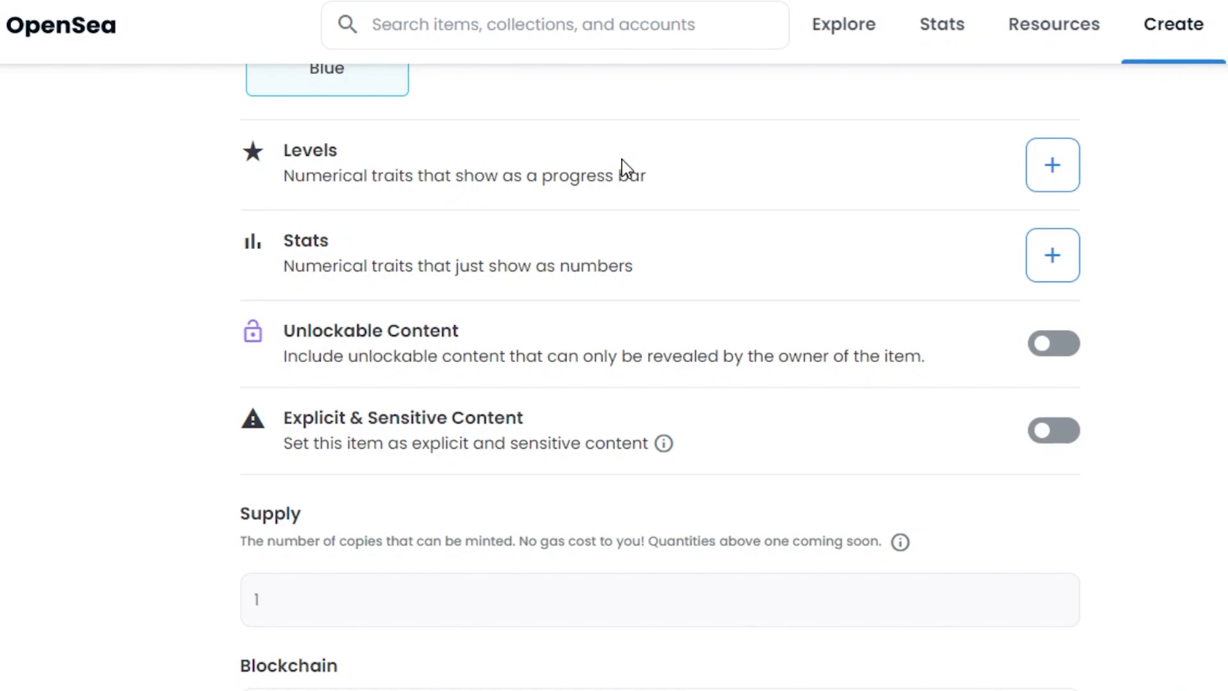
scroll(660, 378, "up", 15)
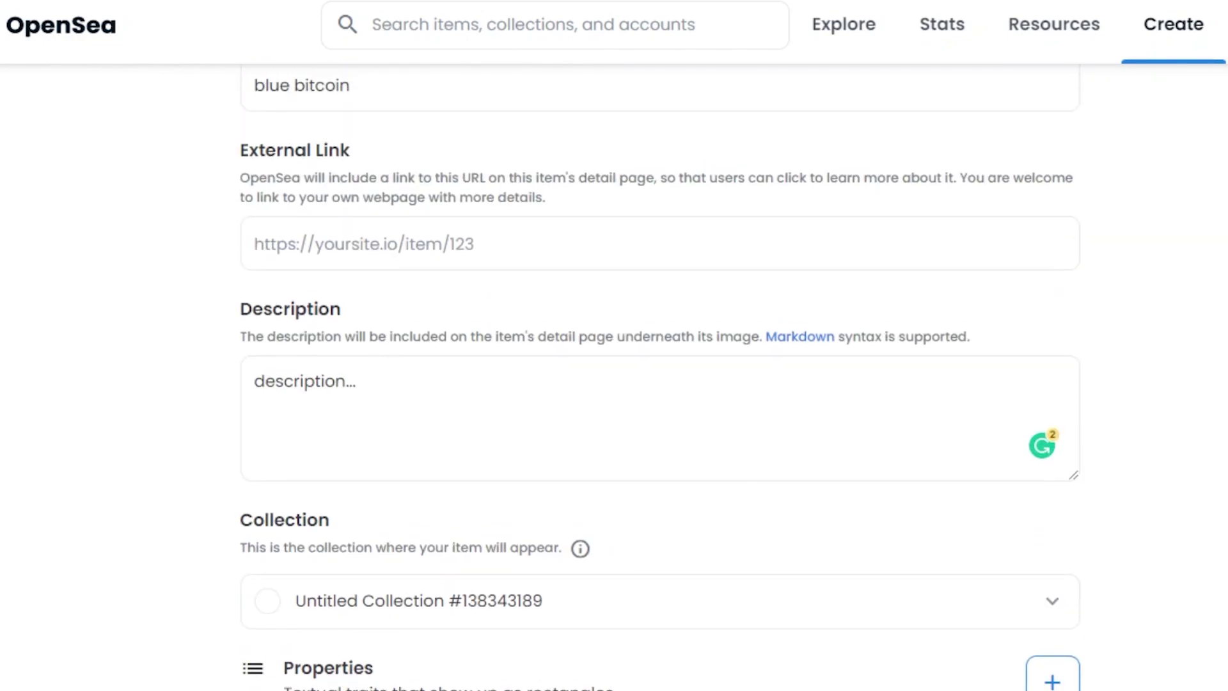
scroll(659, 423, "down", 15)
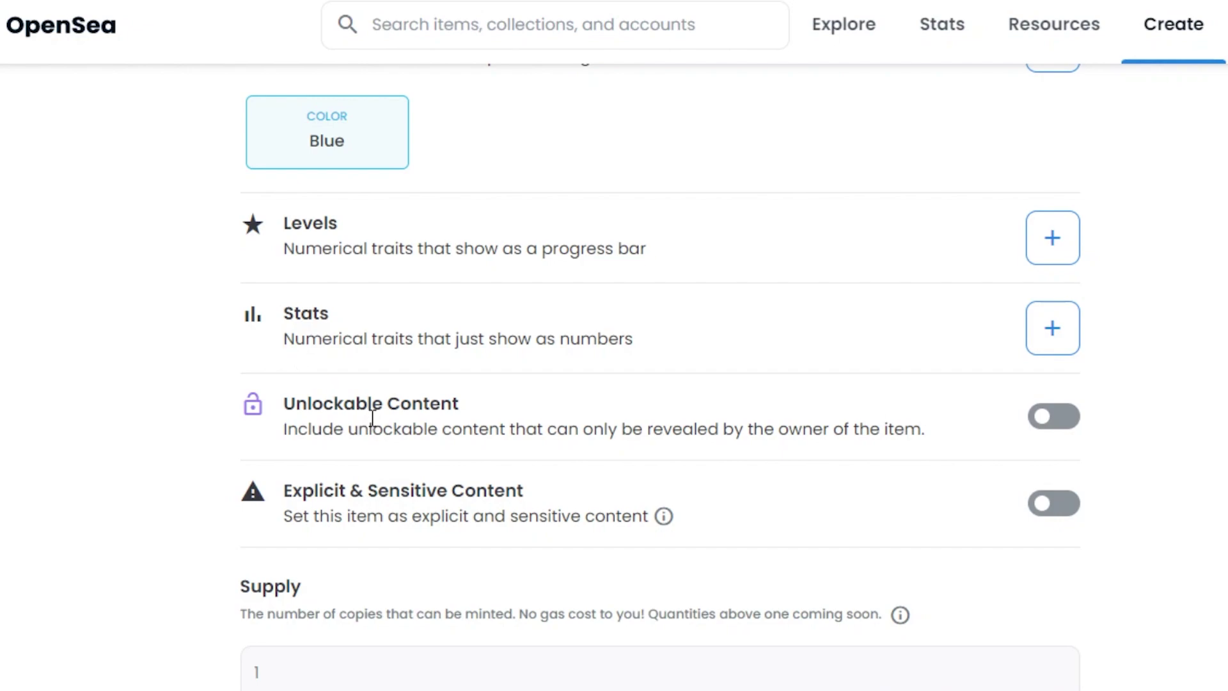
scroll(1031, 474, "up", 15)
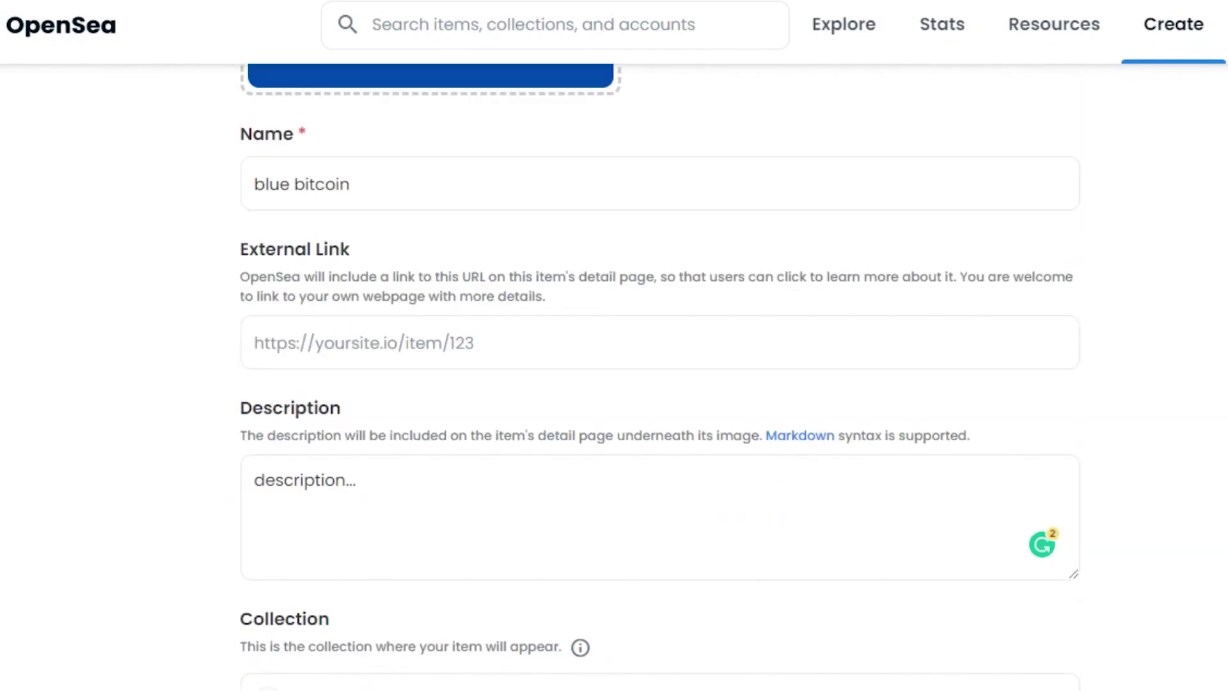
scroll(659, 377, "down", 15)
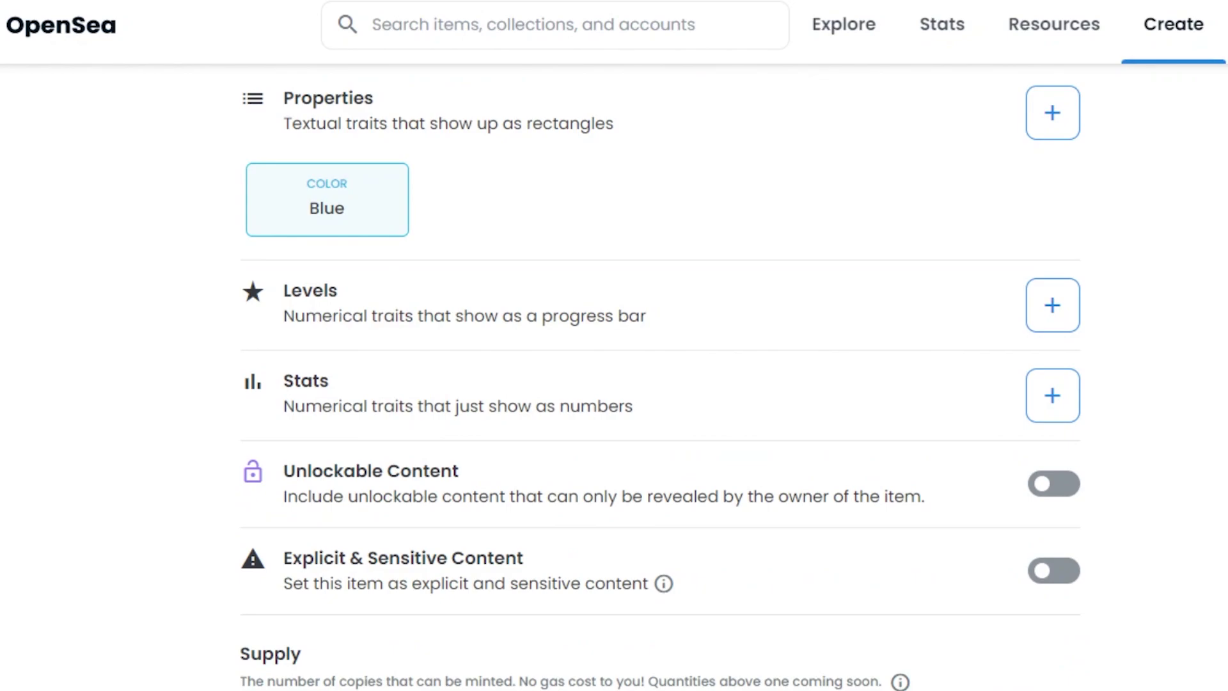
scroll(661, 383, "down", 5)
scroll(661, 384, "up", 2)
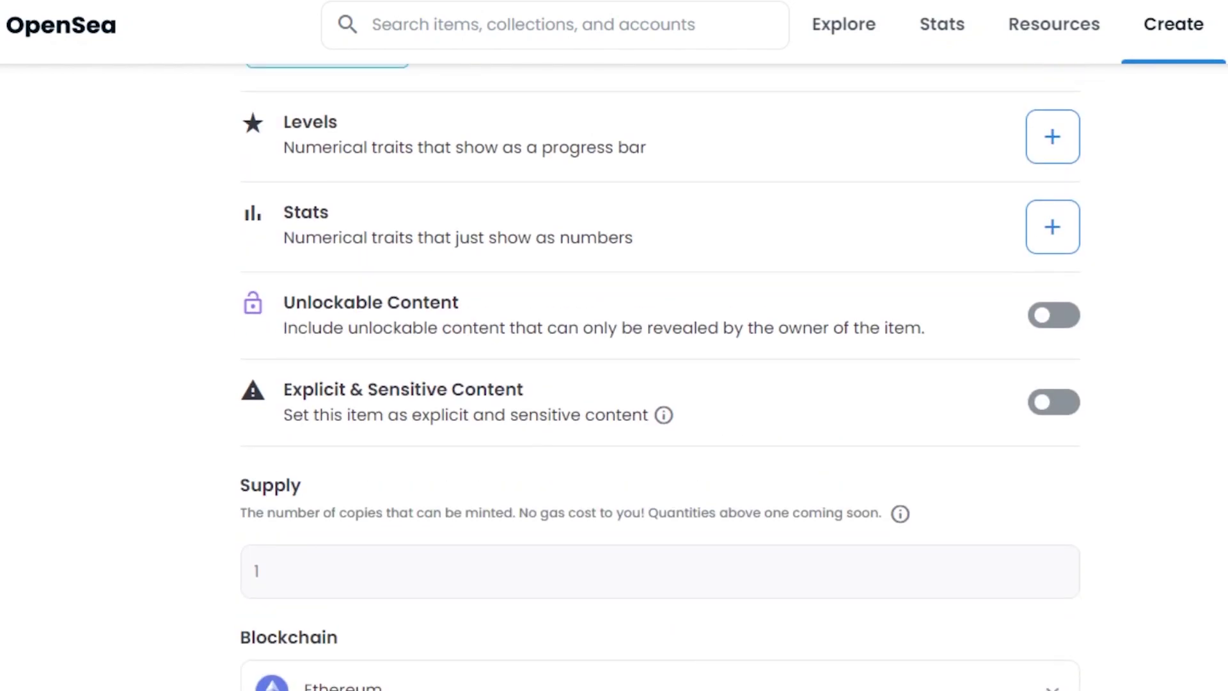
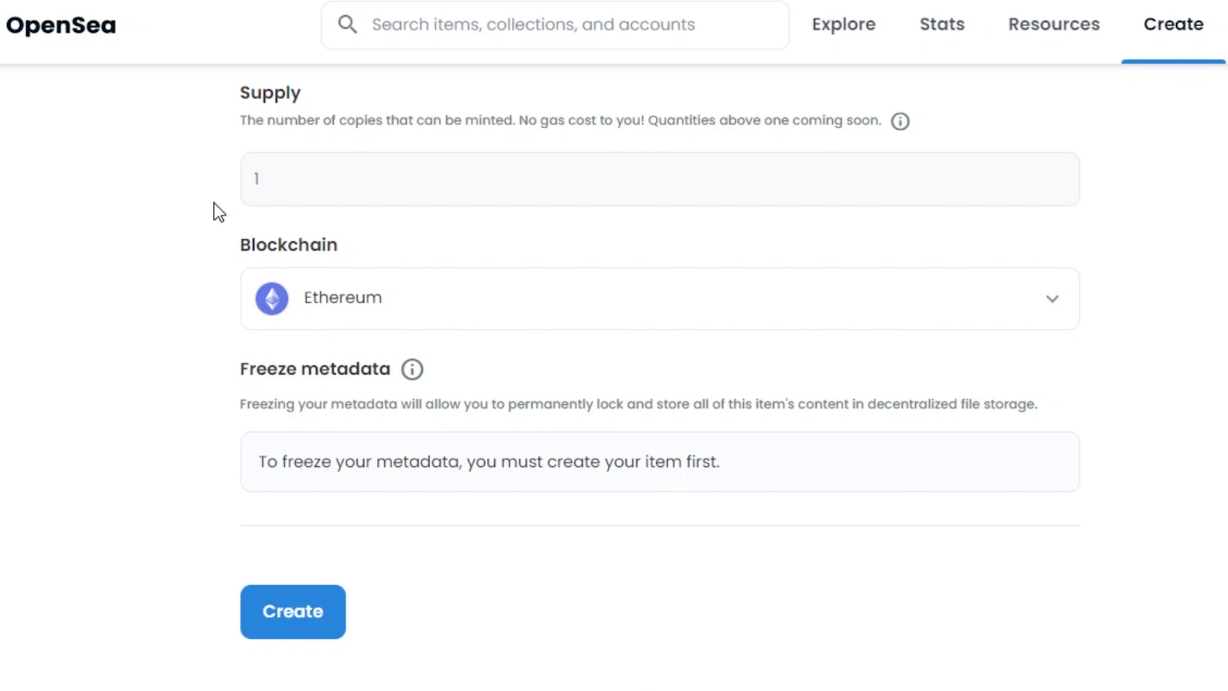
Step: Try both the Polygon and Ethereum blockchain options for the item and settle on Polygon
left_click(1052, 312)
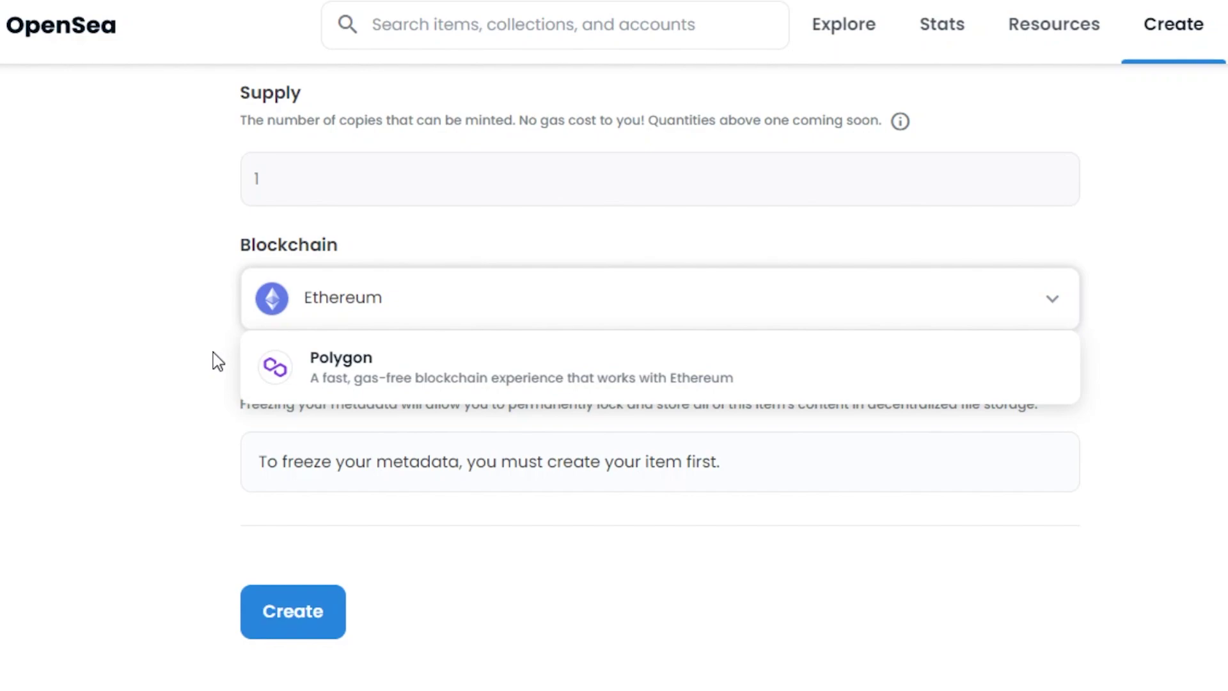
left_click(358, 380)
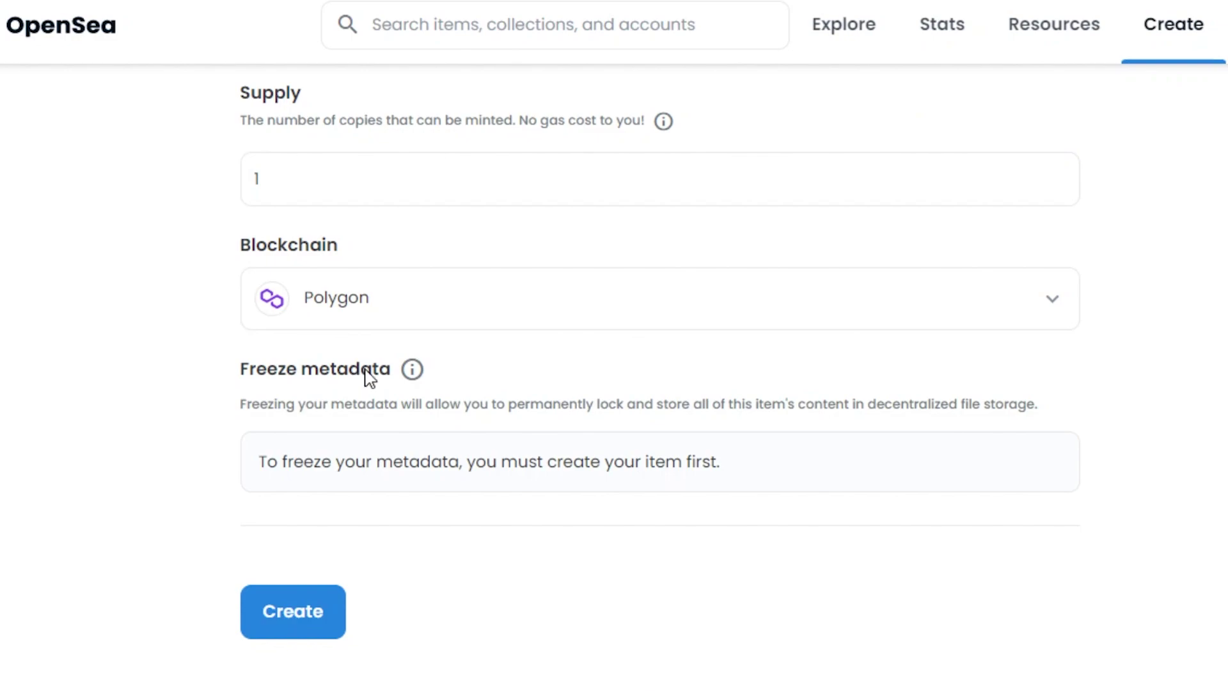
left_click(664, 323)
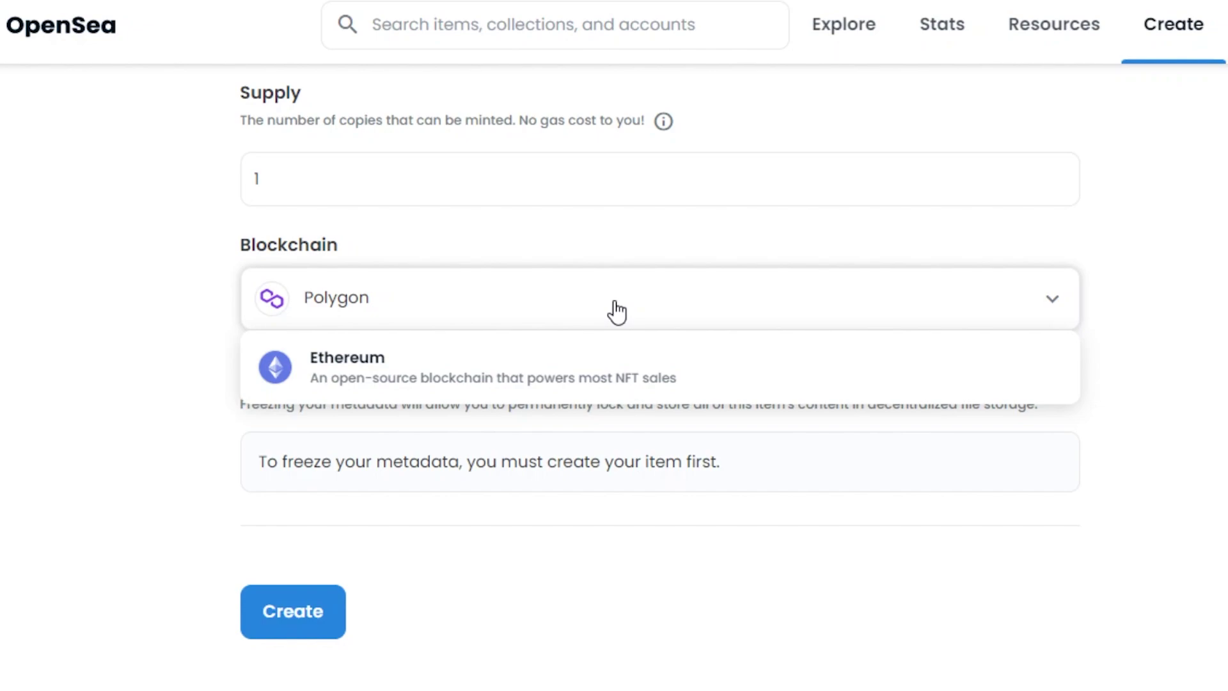
left_click(571, 374)
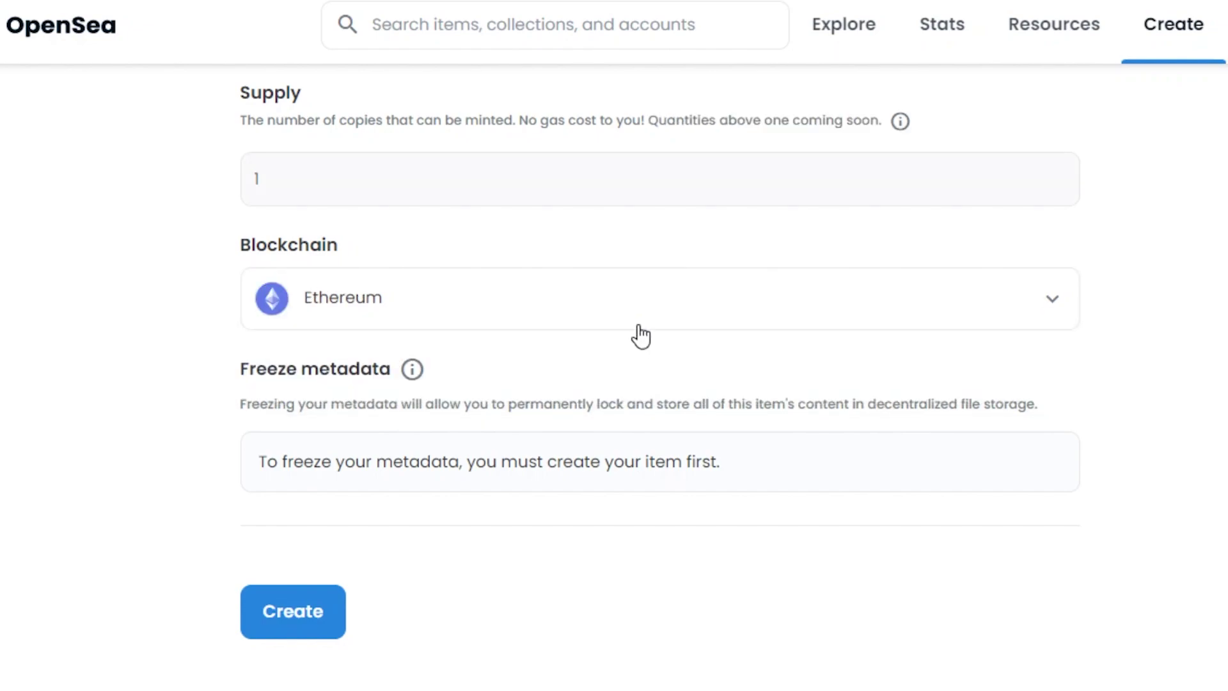
left_click(640, 325)
left_click(584, 368)
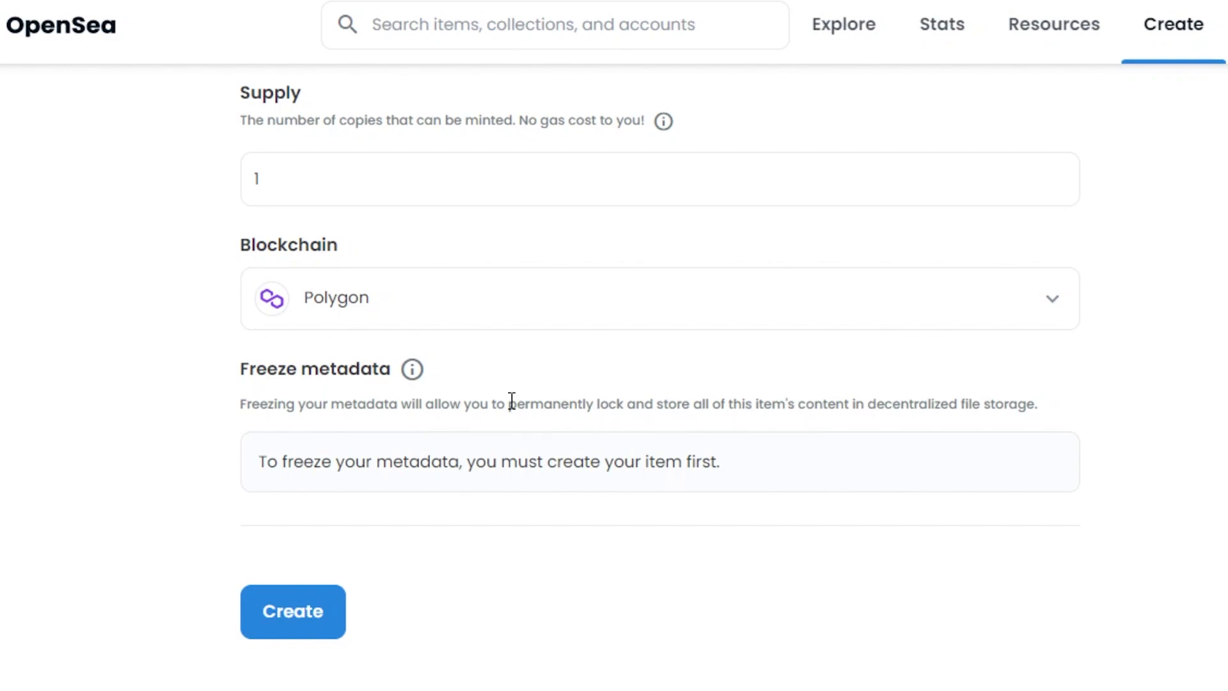
Step: Recheck the item form from the uploaded image down to the blockchain setting, then create the "blue bitcoin" item
scroll(614, 377, "up", 20)
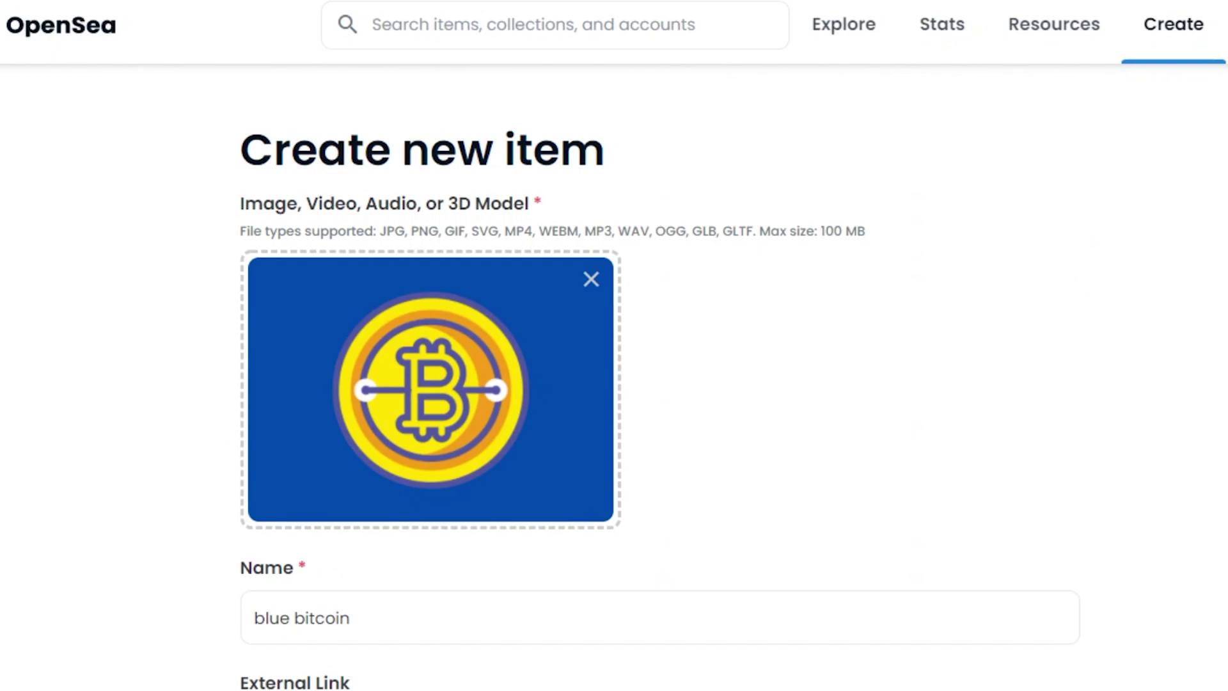
scroll(614, 377, "down", 15)
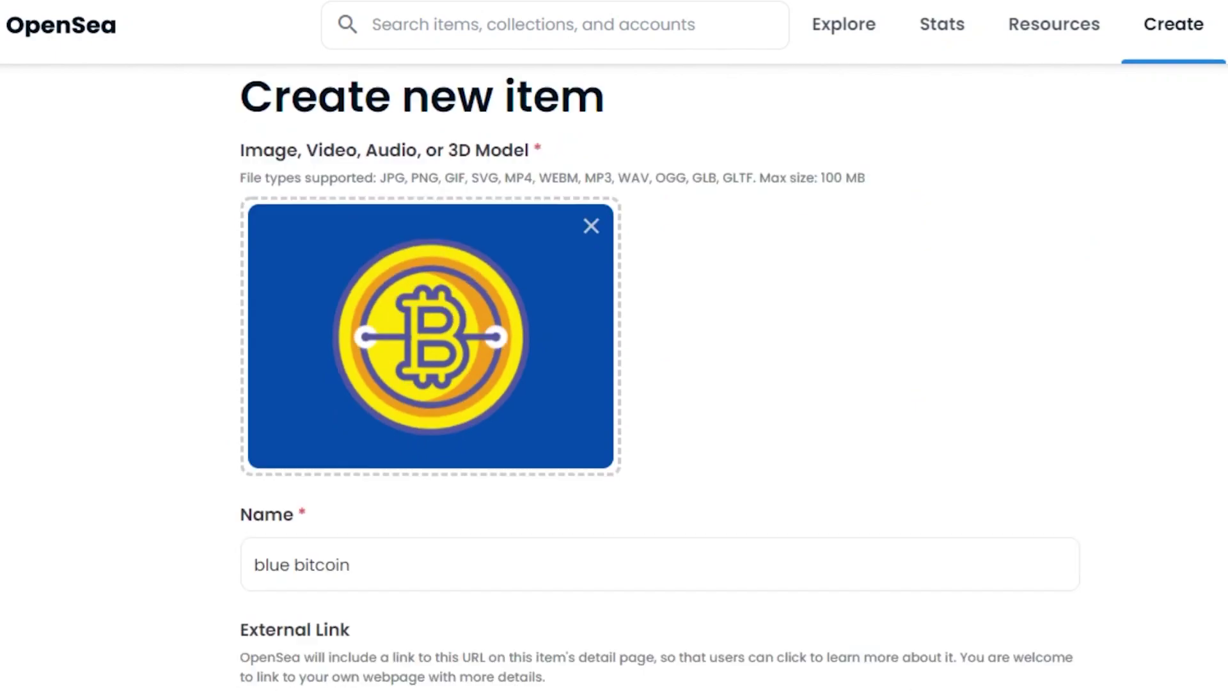
scroll(614, 377, "up", 10)
scroll(614, 377, "down", 10)
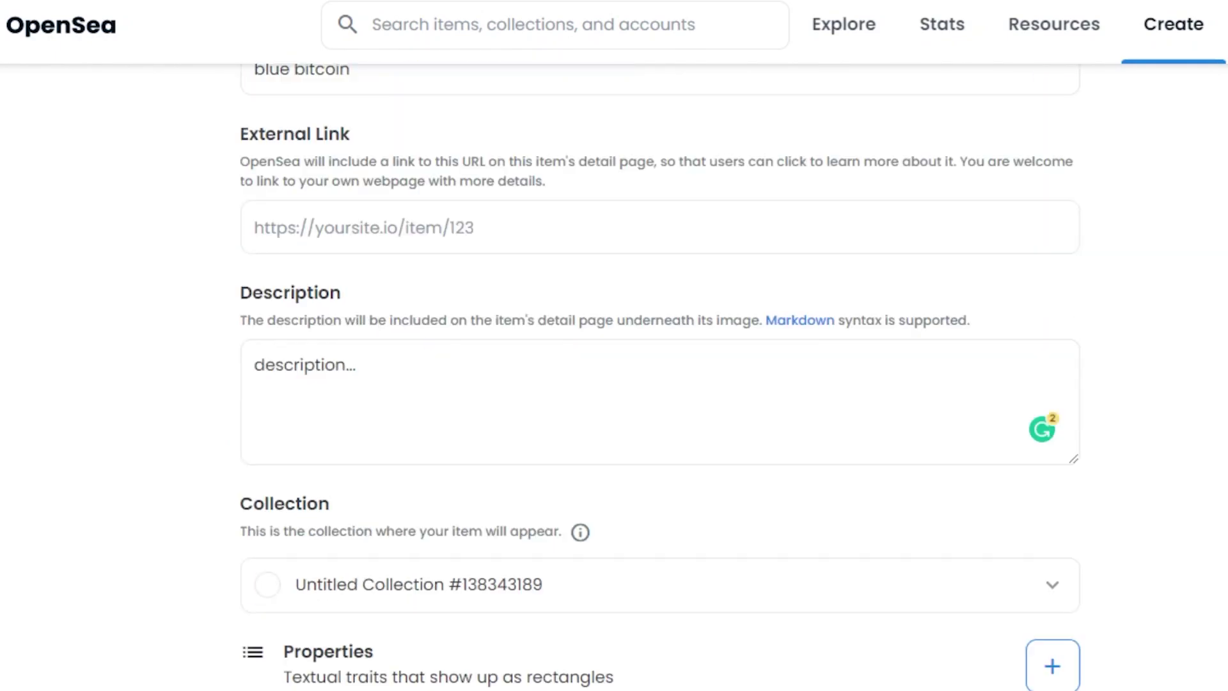
scroll(614, 377, "up", 12)
scroll(614, 378, "down", 12)
scroll(614, 377, "down", 3)
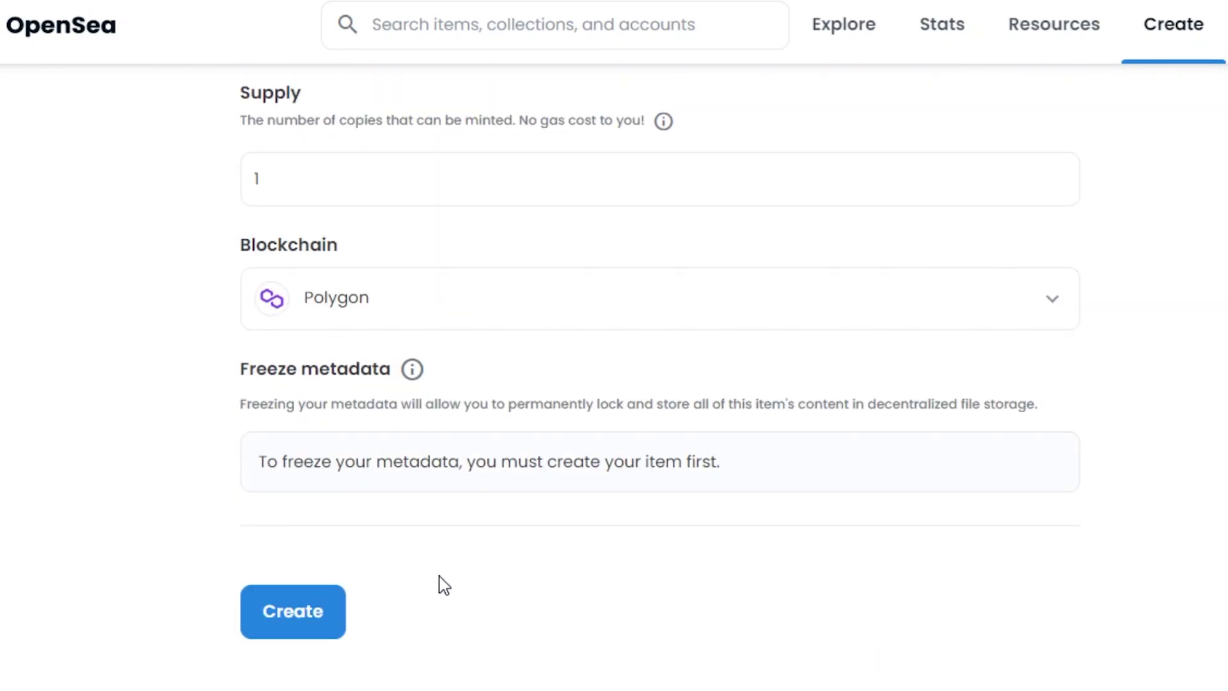
left_click(302, 612)
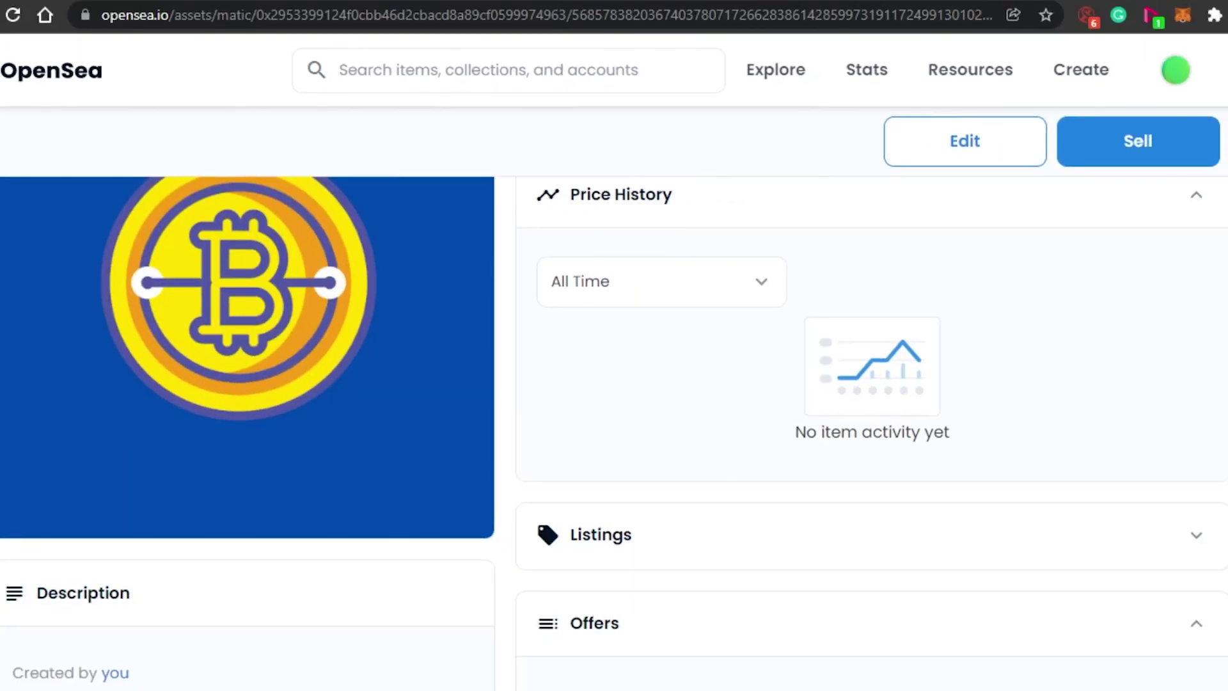
Step: Examine the new item's page, from price history, listings, offers and description down to item activity and the collection's other items
scroll(614, 415, "down", 3)
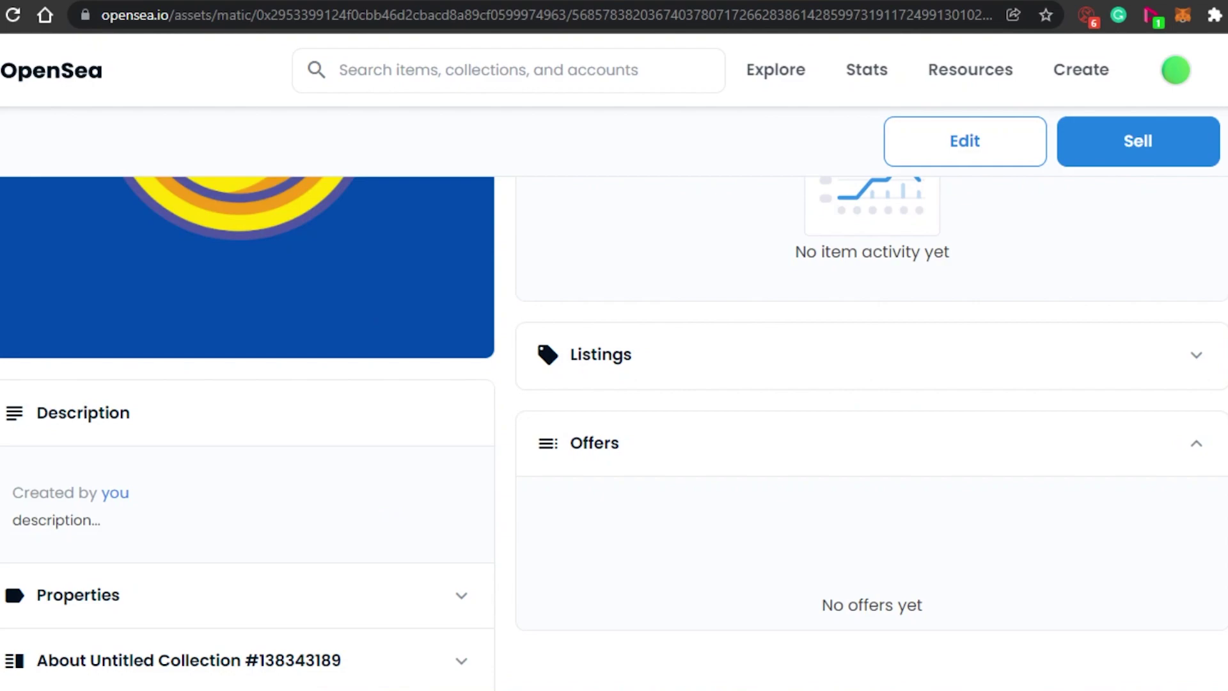
scroll(614, 416, "up", 2)
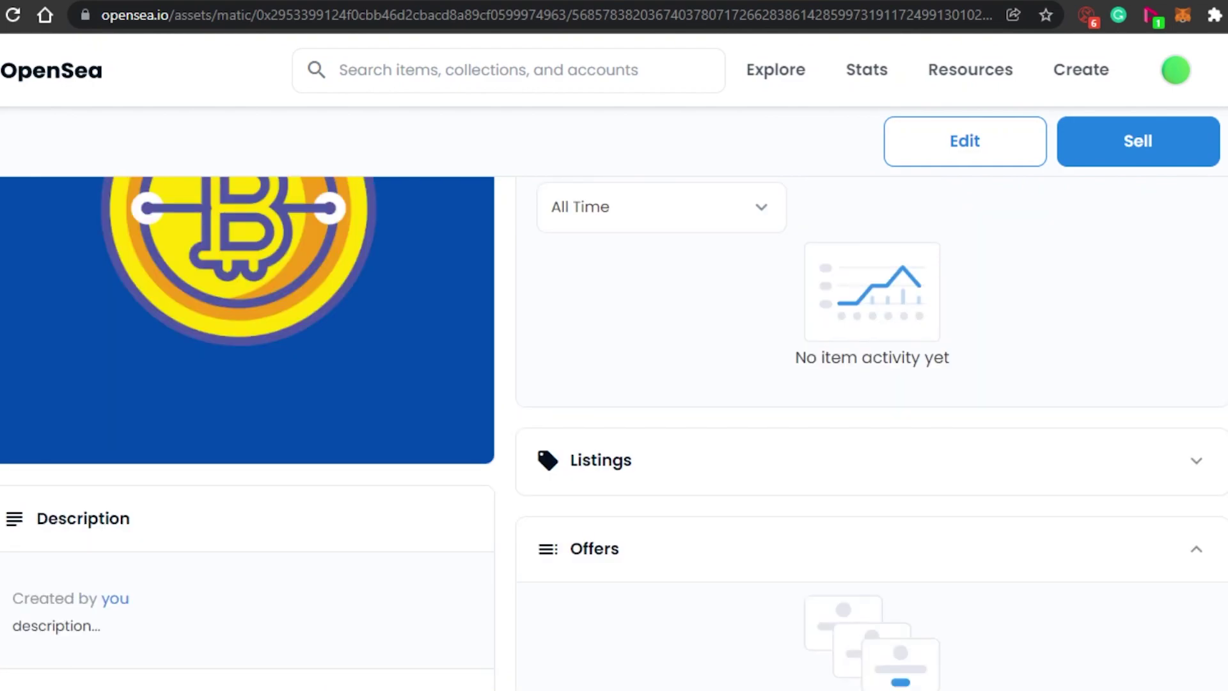
scroll(614, 434, "up", 5)
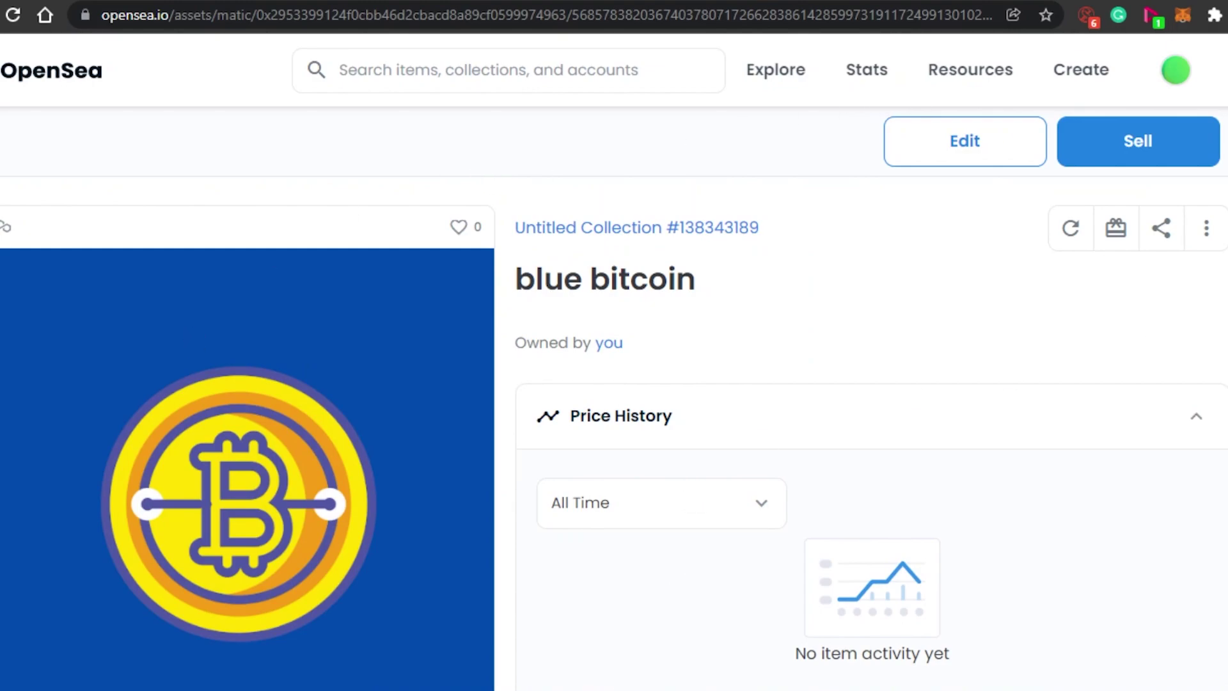
scroll(614, 433, "down", 7)
scroll(614, 433, "down", 5)
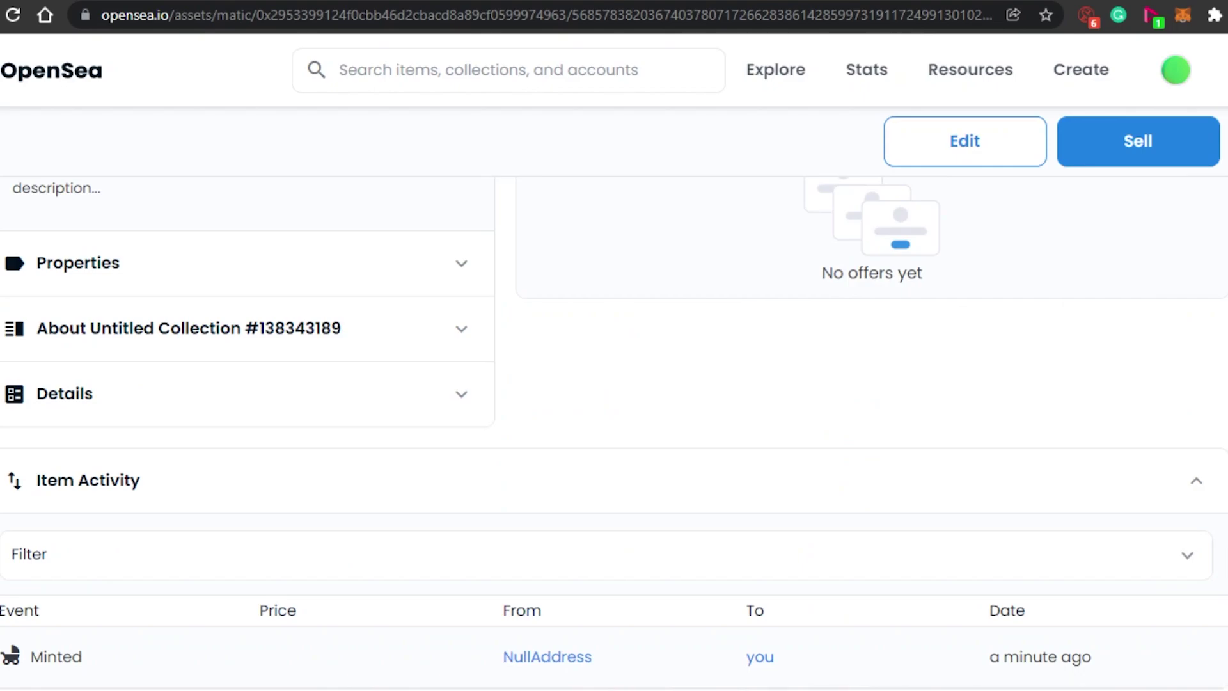
scroll(614, 434, "up", 12)
scroll(614, 433, "down", 12)
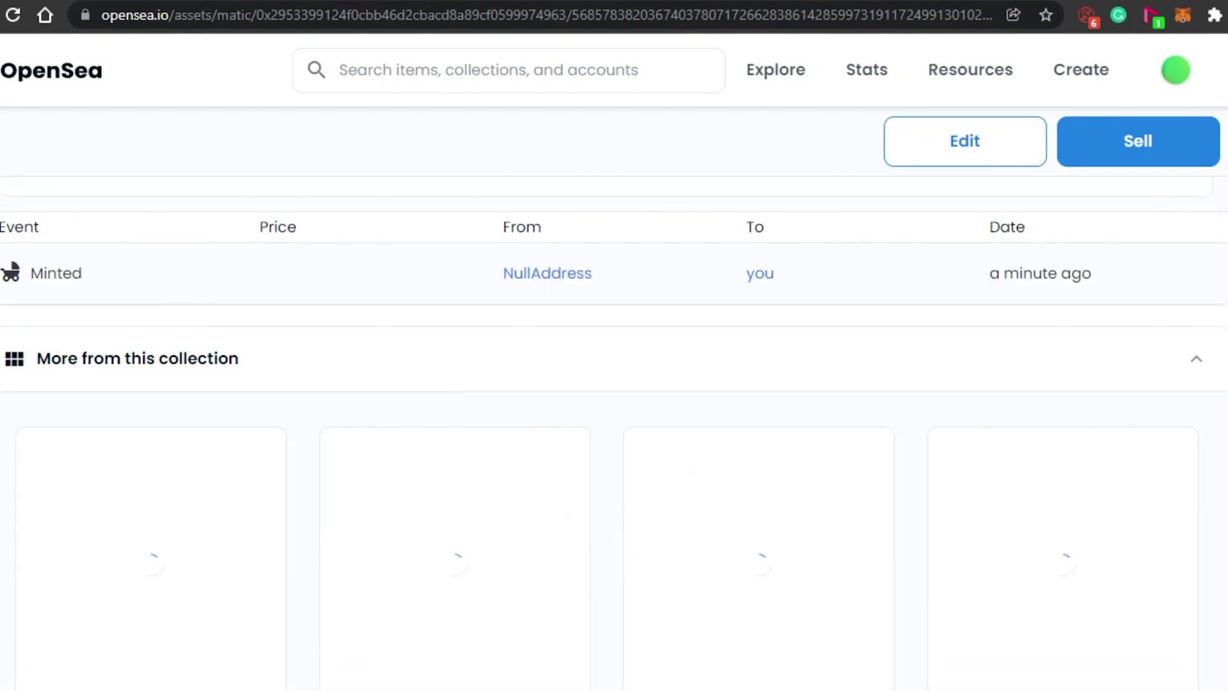
scroll(614, 434, "down", 1)
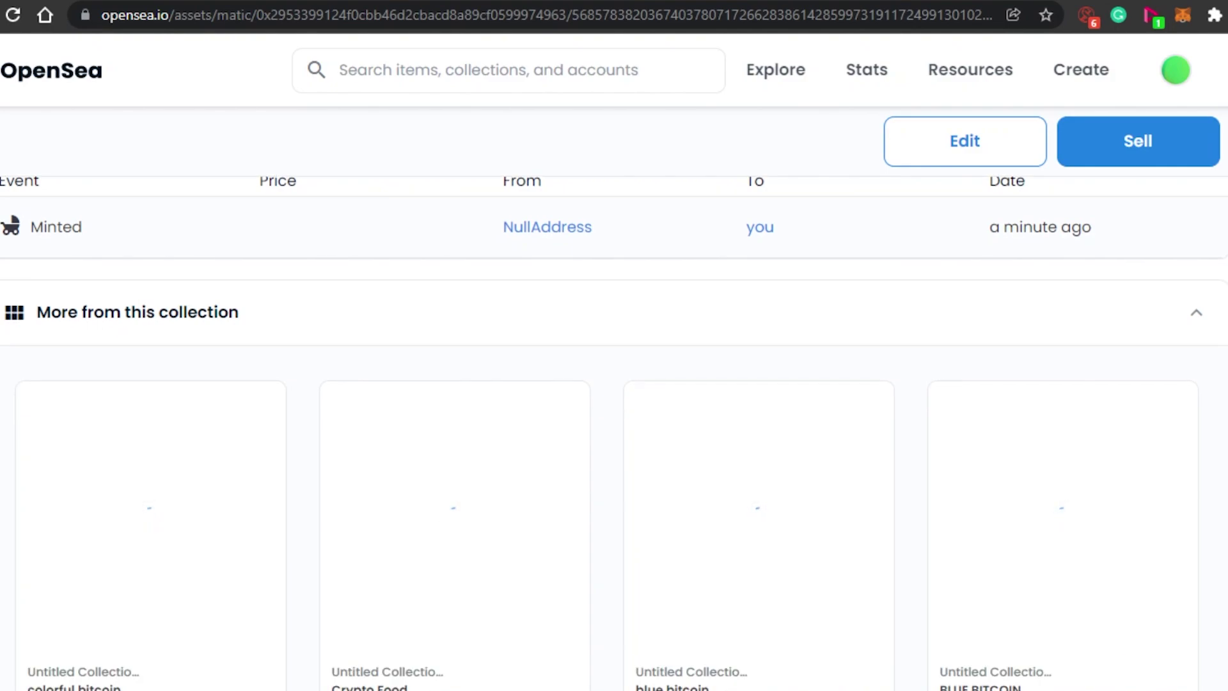
scroll(120, 461, "down", 2)
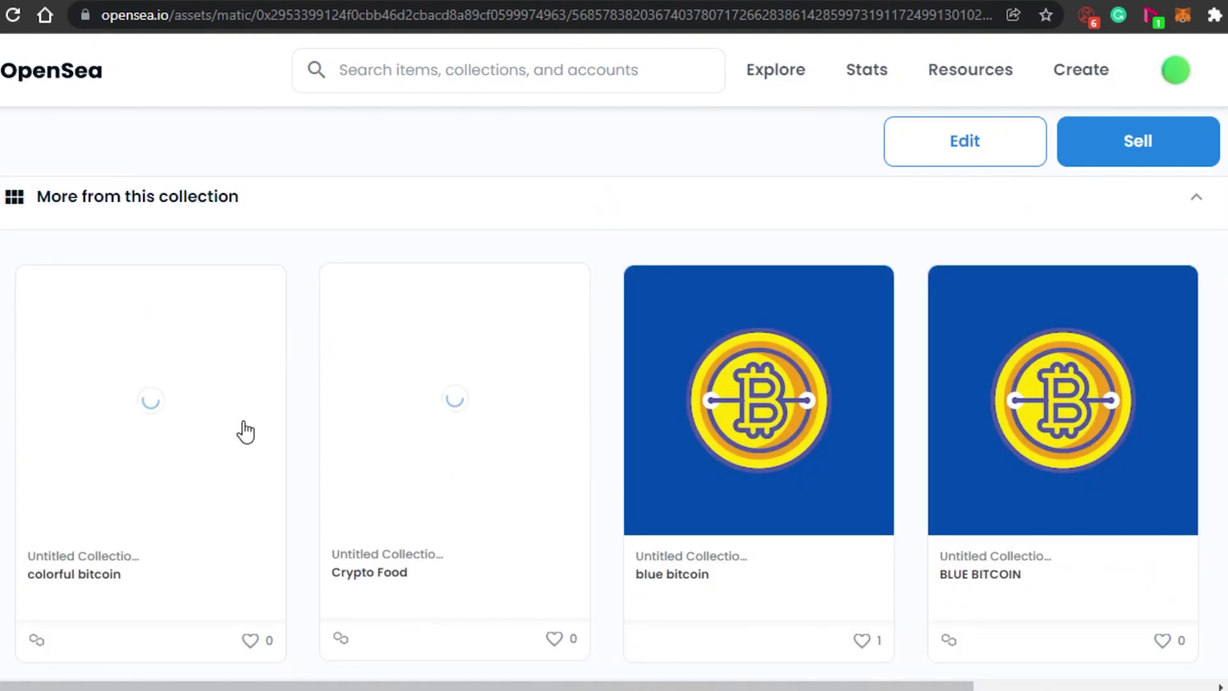
scroll(614, 383, "up", 15)
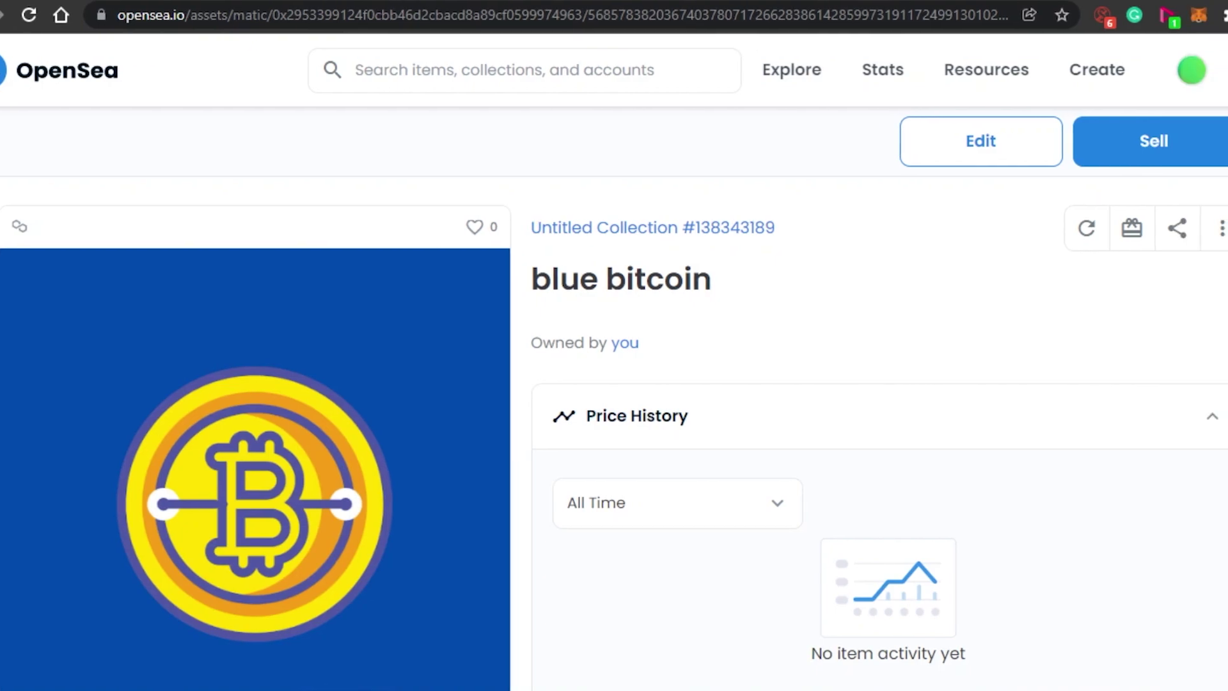
scroll(614, 384, "down", 10)
scroll(615, 384, "up", 7)
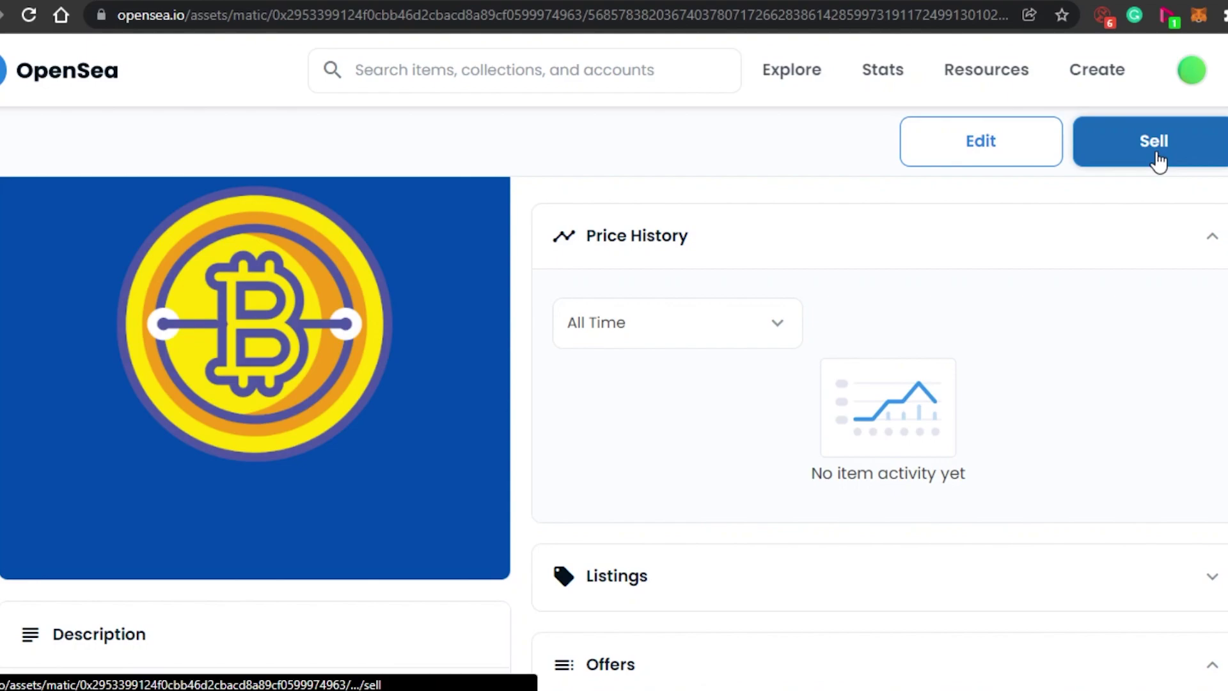
scroll(614, 384, "up", 3)
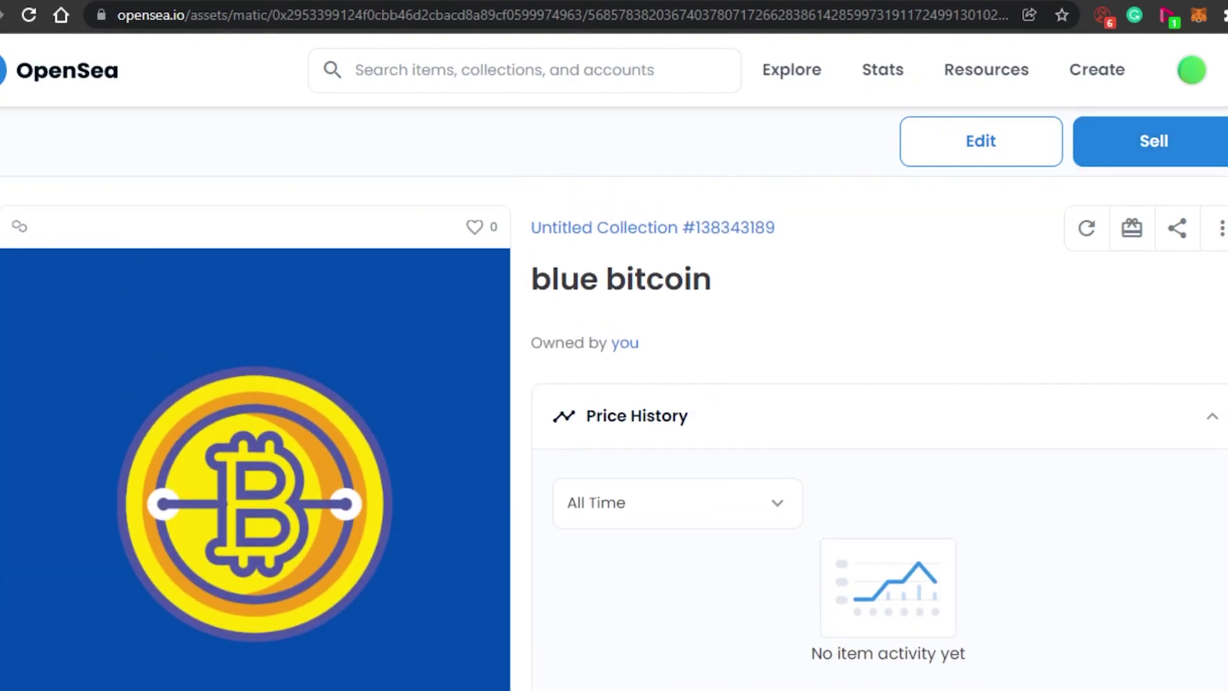
scroll(614, 384, "down", 15)
scroll(614, 435, "up", 15)
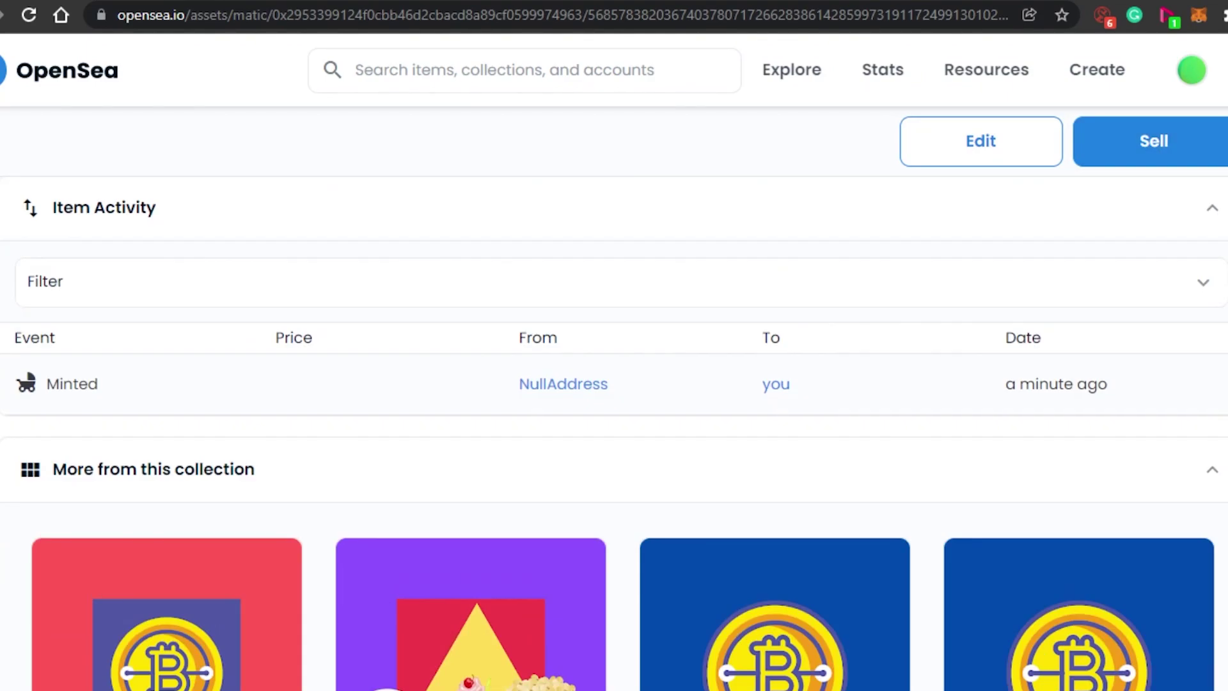
scroll(614, 435, "up", 7)
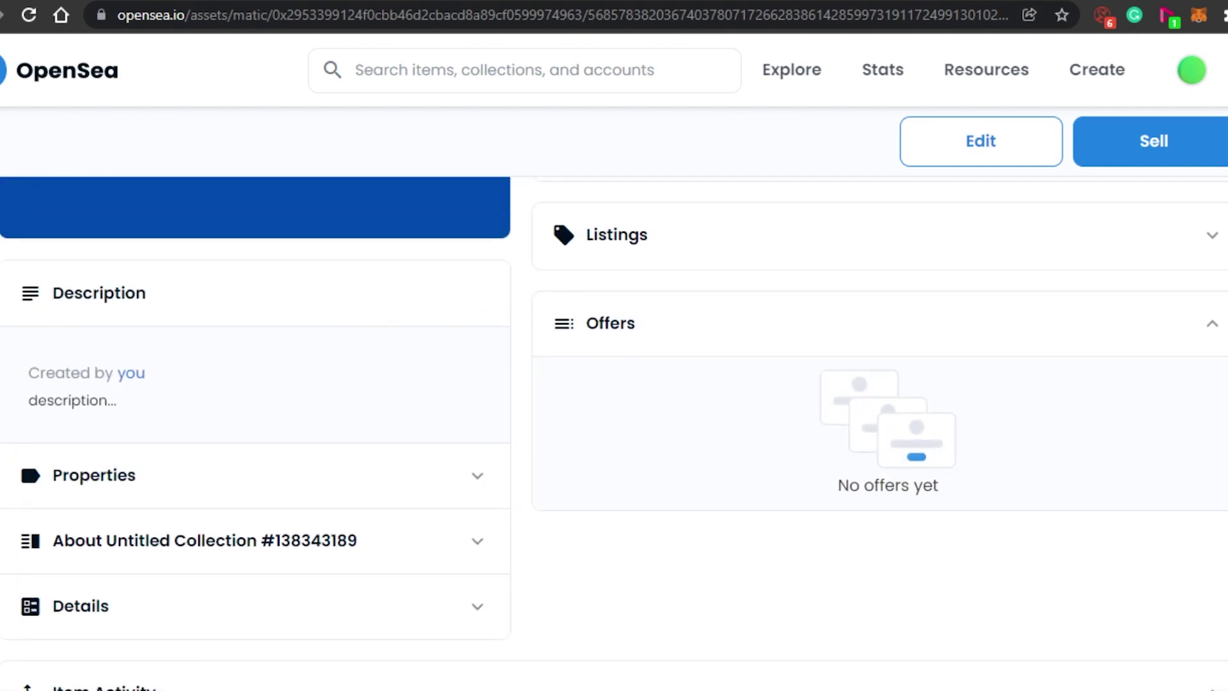
scroll(614, 435, "down", 15)
scroll(614, 434, "up", 4)
scroll(614, 435, "up", 10)
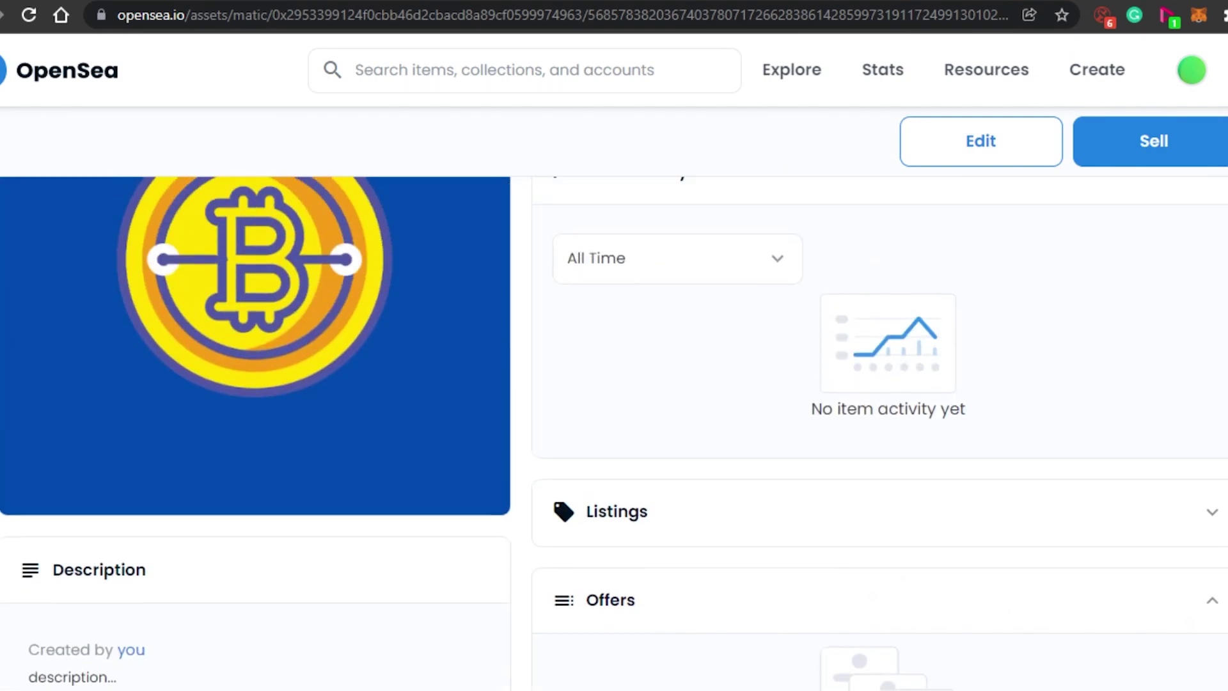
scroll(614, 435, "down", 4)
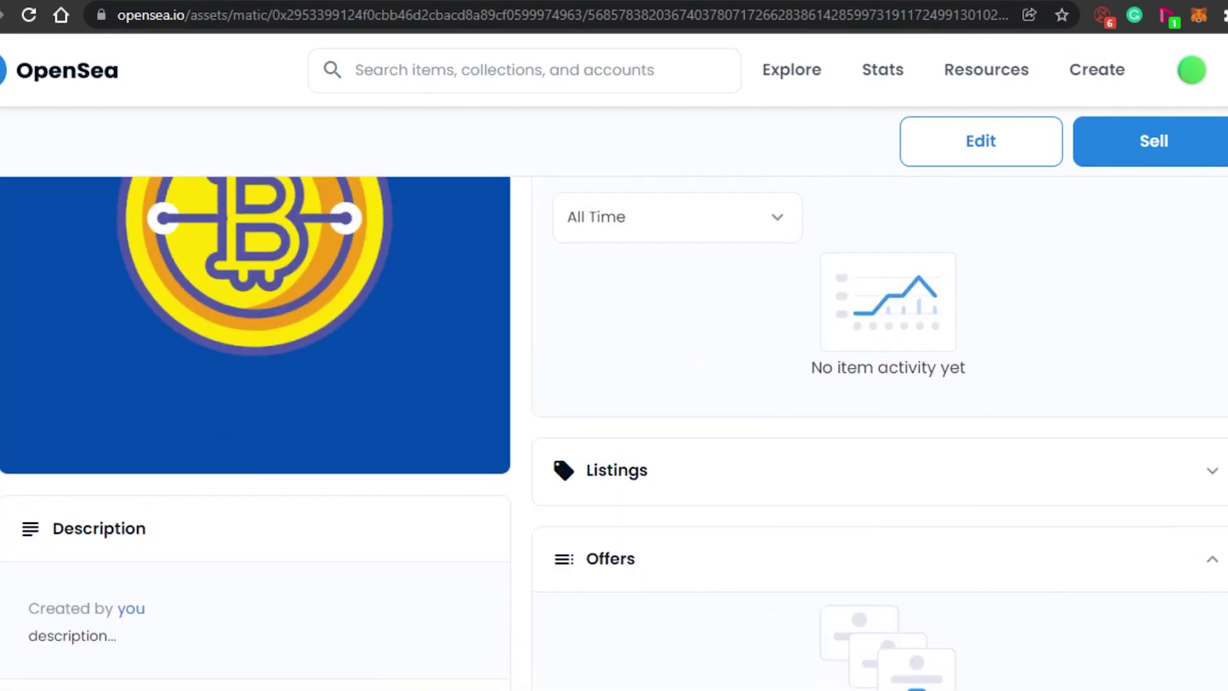
scroll(614, 435, "up", 5)
scroll(614, 435, "down", 3)
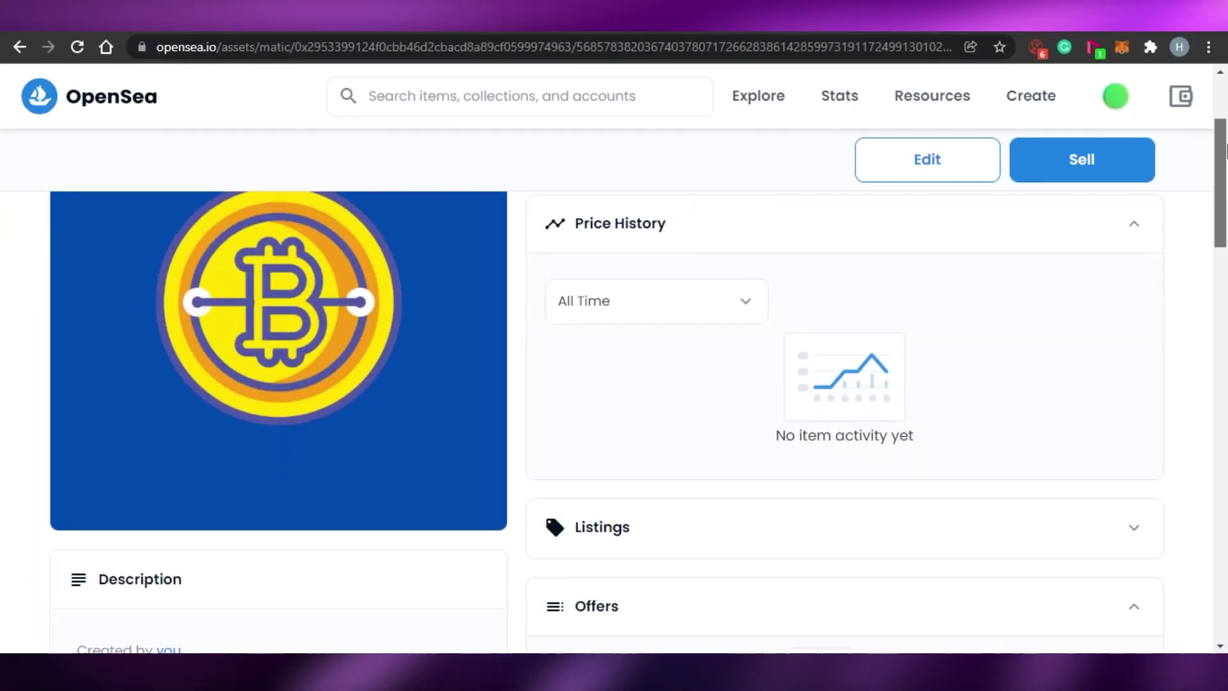
scroll(1226, 151, "down", 1)
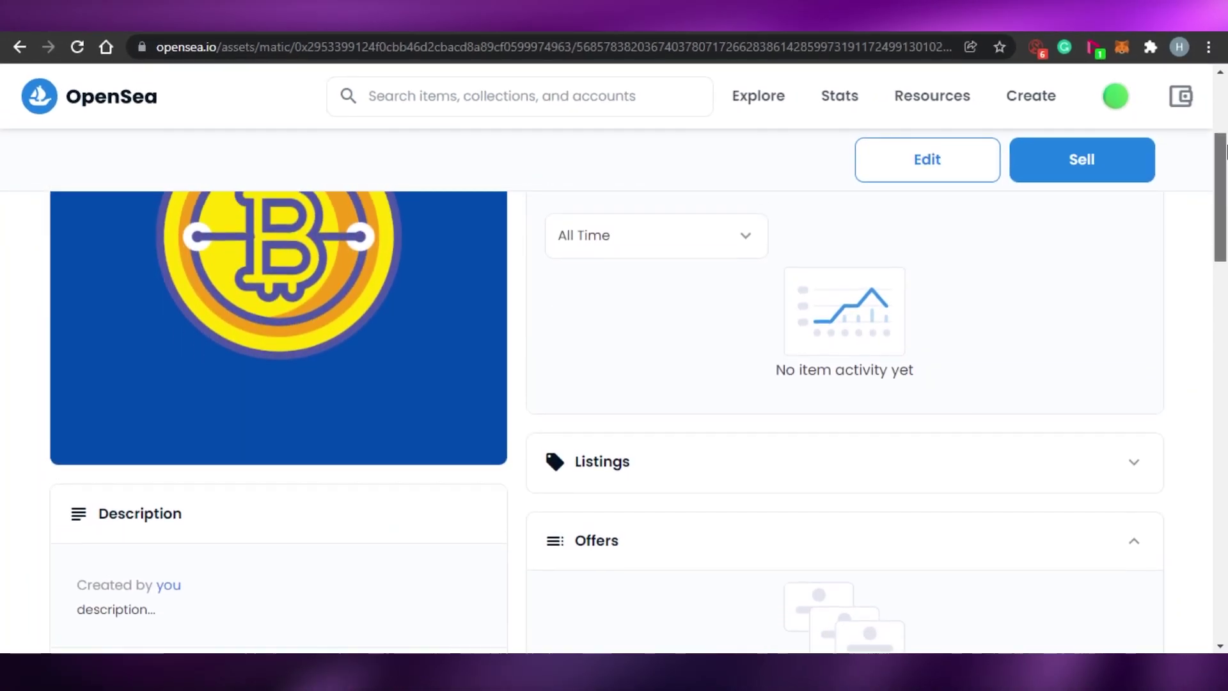
scroll(1225, 122, "up", 3)
scroll(1226, 96, "down", 2)
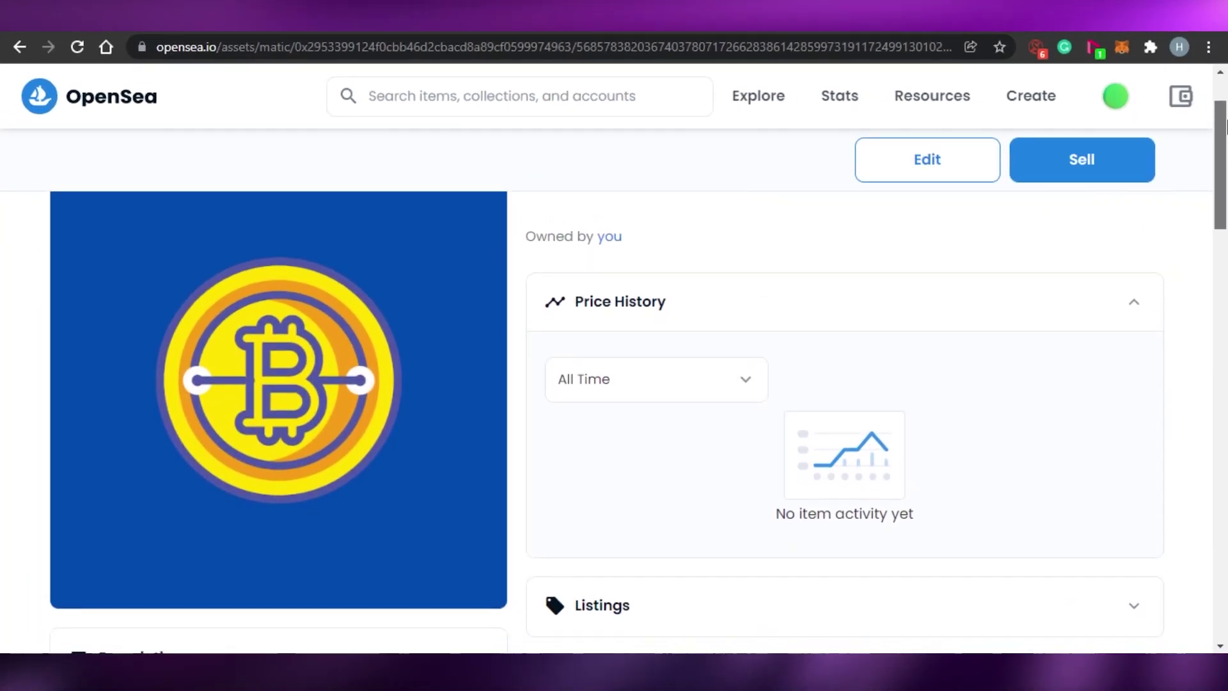
scroll(1226, 105, "up", 1)
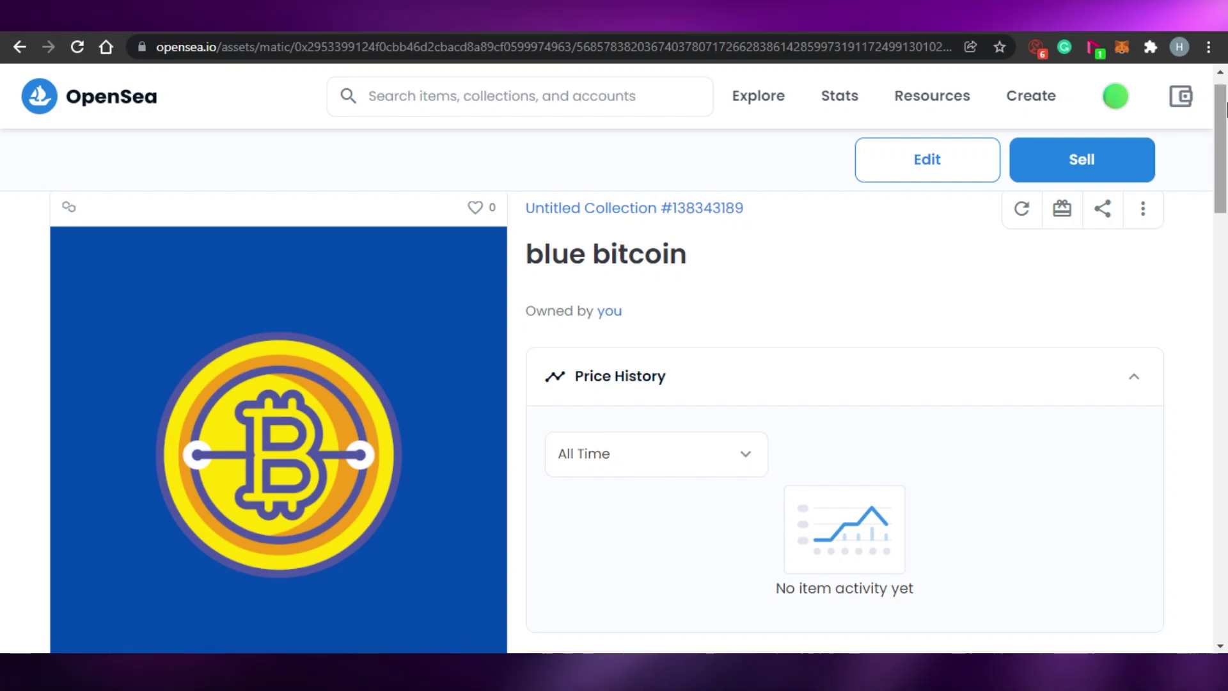